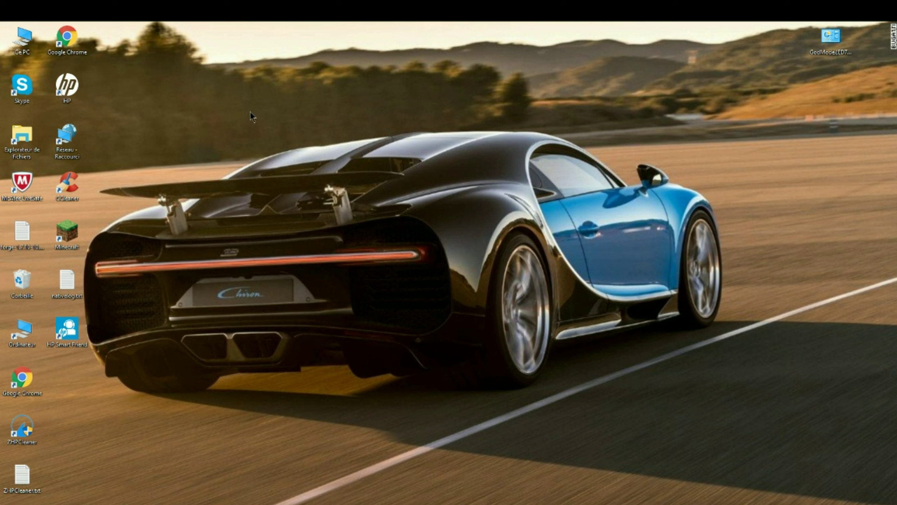
pyautogui.moveTo(735, 377); pyautogui.dragTo(608, 302)
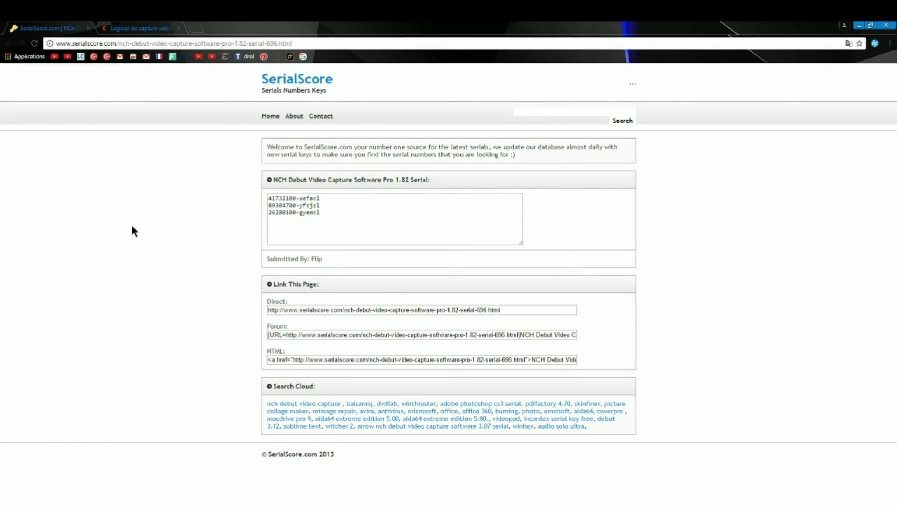
pyautogui.moveTo(268, 178); pyautogui.dragTo(296, 258)
pyautogui.click(230, 262)
pyautogui.moveTo(359, 223); pyautogui.dragTo(175, 194)
pyautogui.click(126, 28)
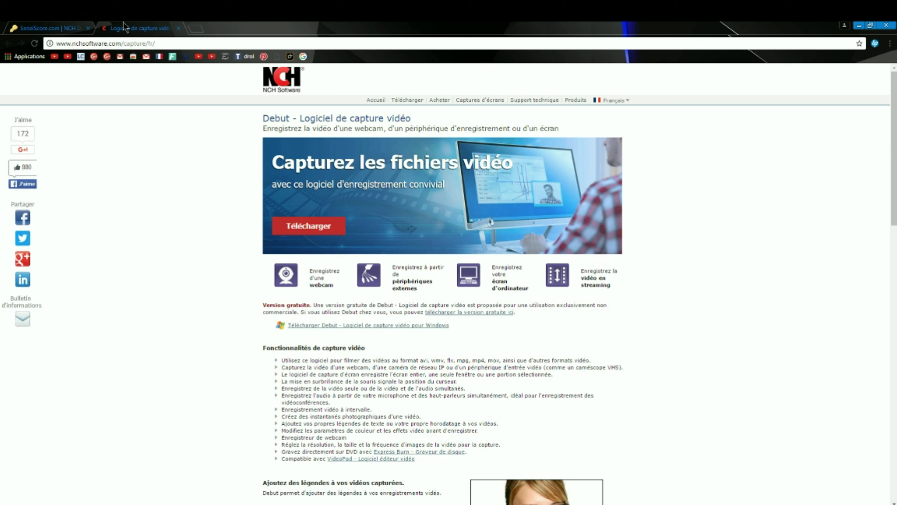
pyautogui.click(121, 43)
pyautogui.rightClick(122, 45)
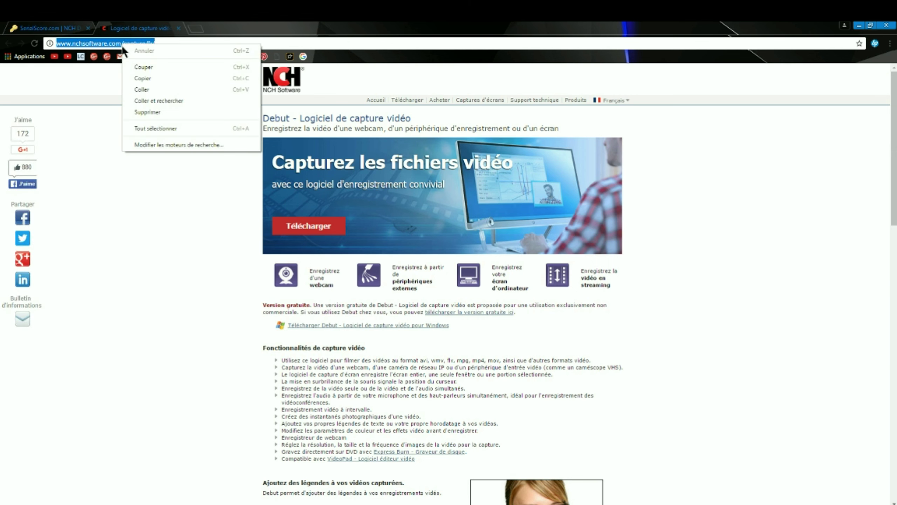
pyautogui.click(147, 75)
pyautogui.click(569, 502)
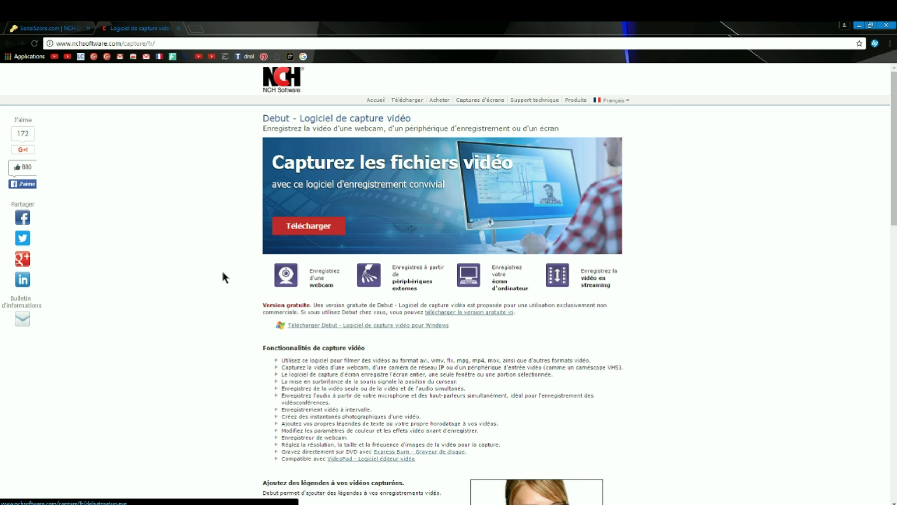
# Download the Debut installer debutpsetup (1).exe, keep the file and launch it
pyautogui.click(306, 232)
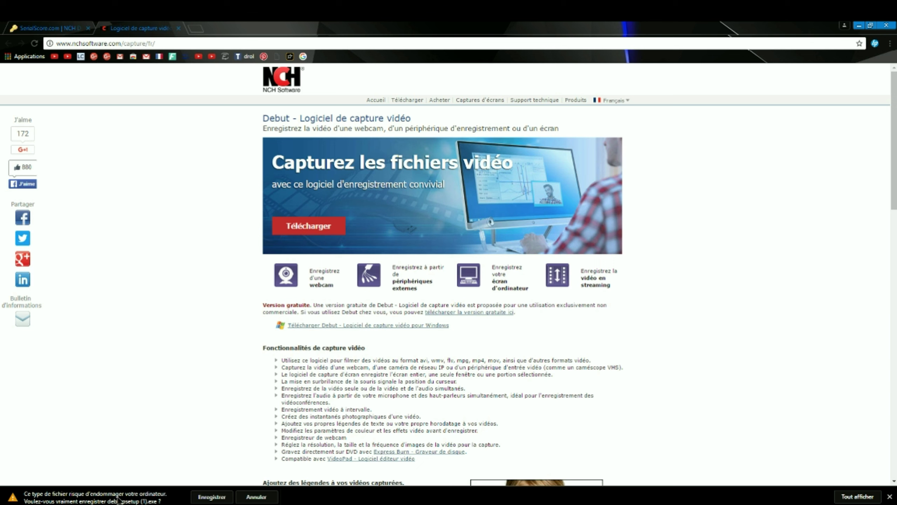
pyautogui.click(208, 496)
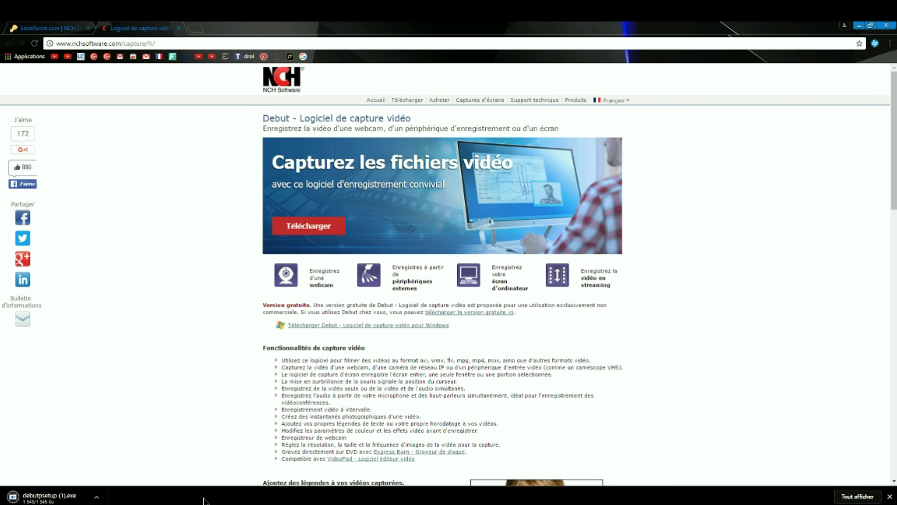
pyautogui.click(96, 498)
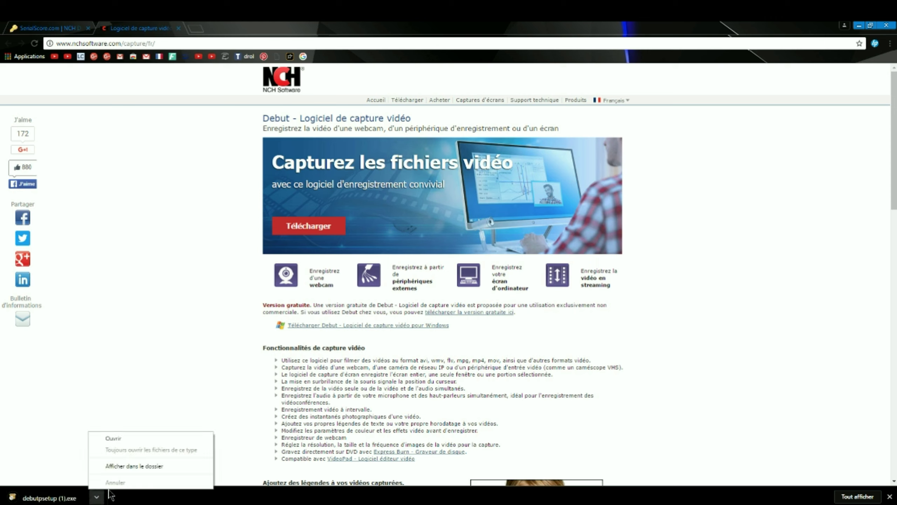
pyautogui.click(139, 438)
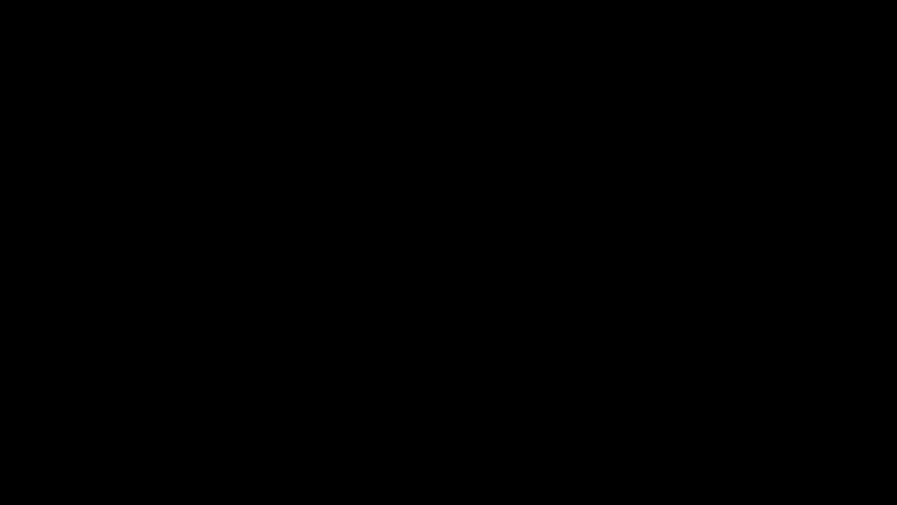
pyautogui.click(406, 340)
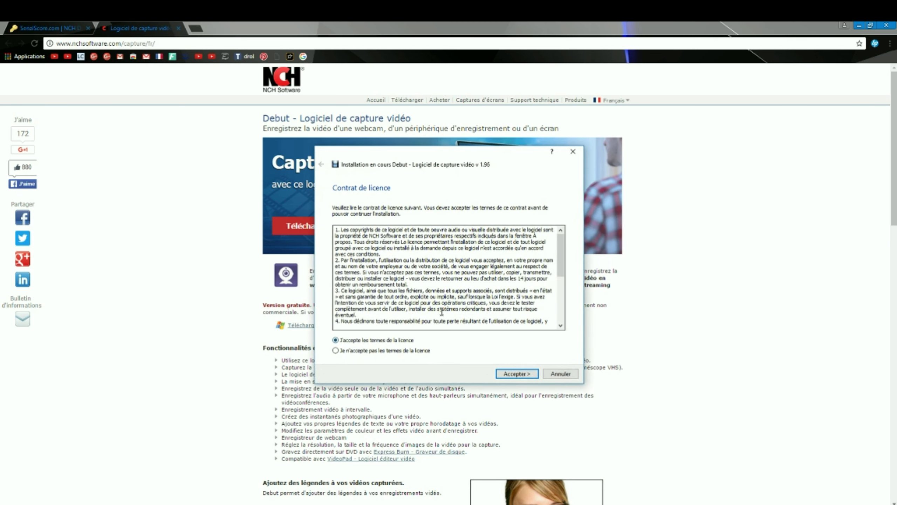
# Complete the Debut installation with the licence terms accepted and the optional programs left at their defaults, postponing the restart
pyautogui.click(516, 373)
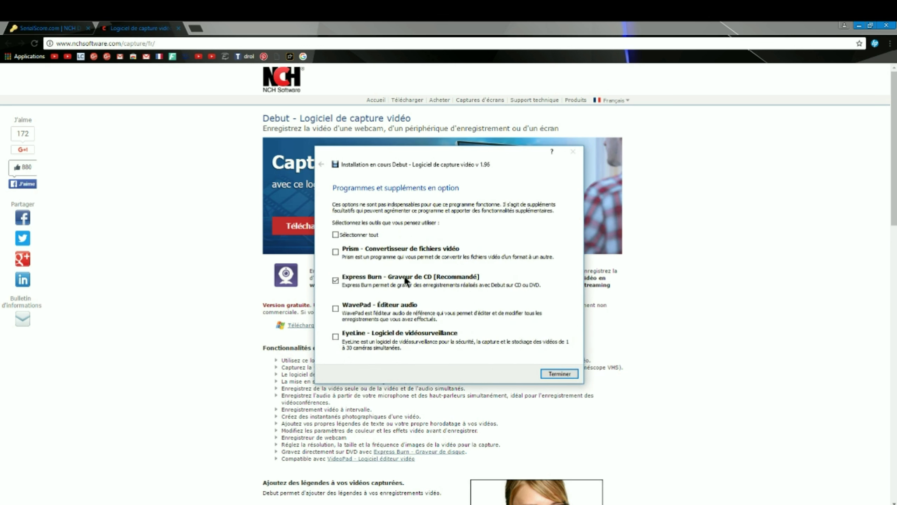
pyautogui.click(555, 372)
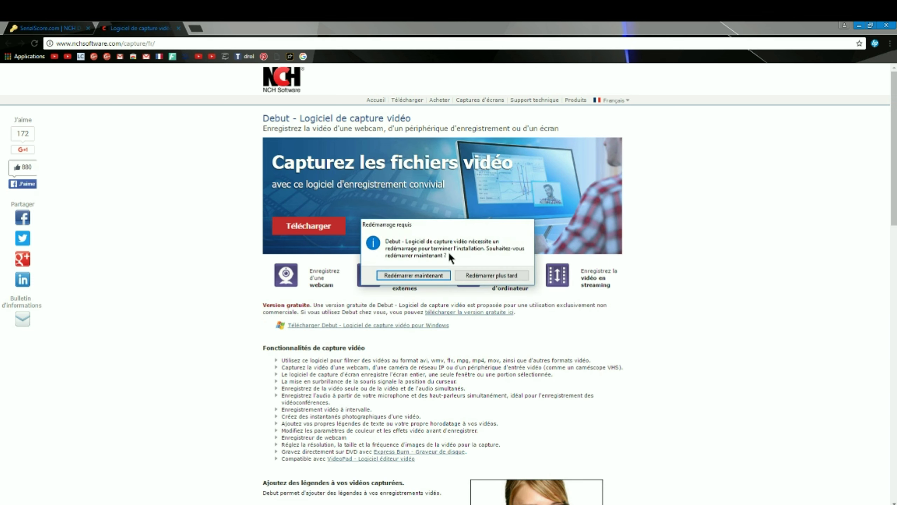
pyautogui.moveTo(463, 224); pyautogui.dragTo(436, 200)
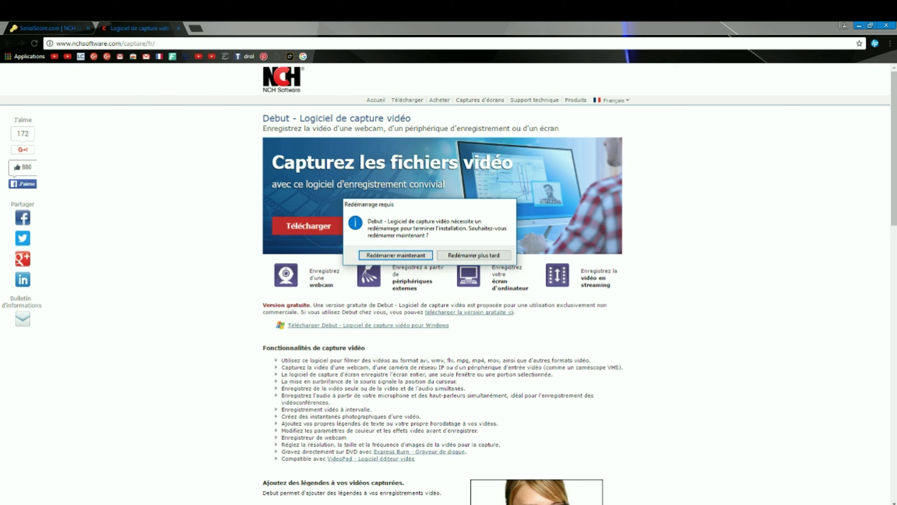
pyautogui.click(472, 255)
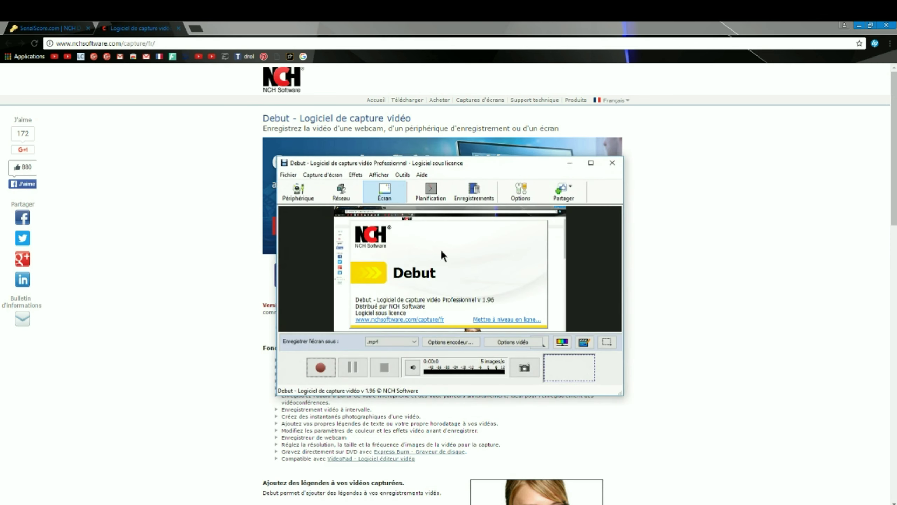
# Review the screen recording formats, the MP4 encoder's compressor choices and the video output options without changing them
pyautogui.moveTo(458, 172); pyautogui.dragTo(500, 177)
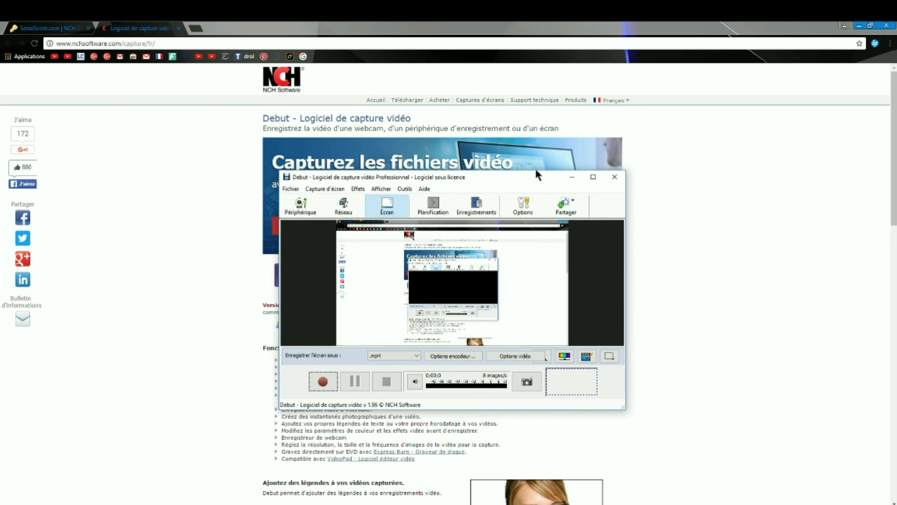
pyautogui.moveTo(540, 175); pyautogui.dragTo(529, 151)
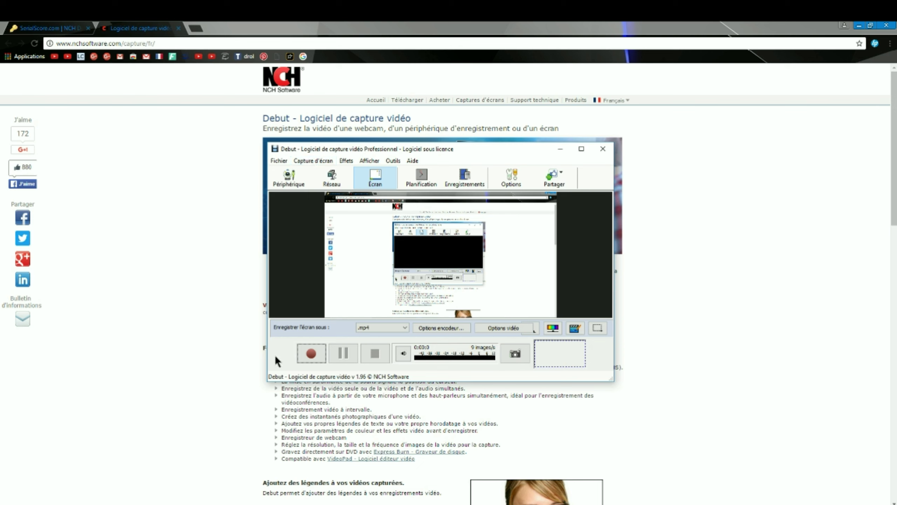
pyautogui.click(380, 328)
pyautogui.click(381, 328)
pyautogui.click(437, 324)
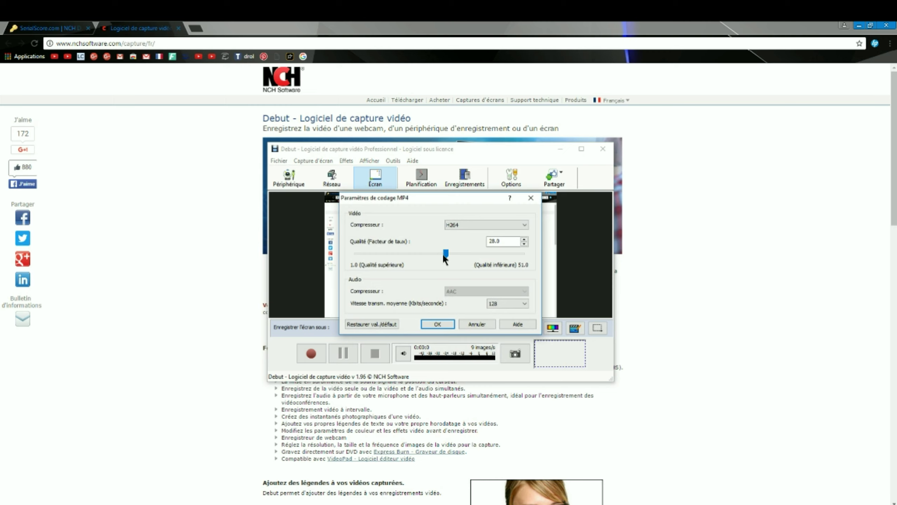
pyautogui.click(485, 225)
pyautogui.click(486, 226)
pyautogui.click(441, 324)
pyautogui.click(504, 328)
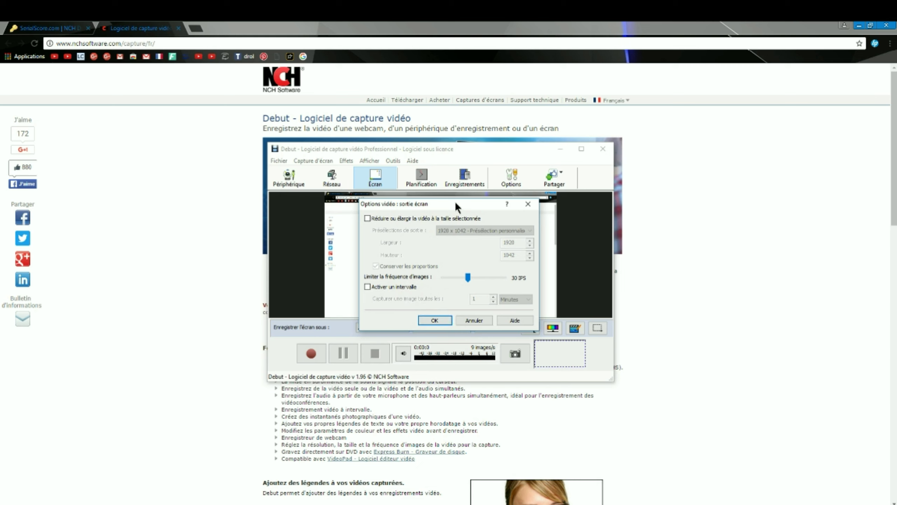
pyautogui.click(473, 320)
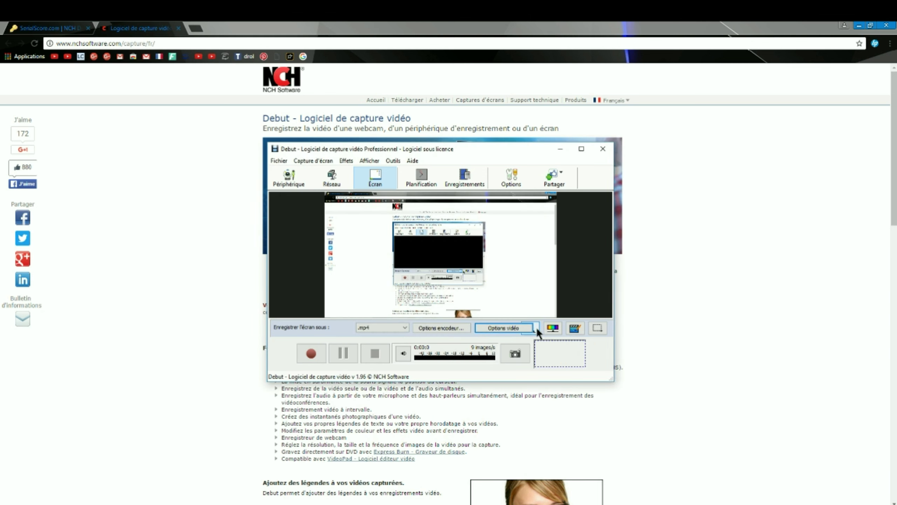
# Show the caption settings for the recording and reduce the caption's height percentage
pyautogui.click(536, 327)
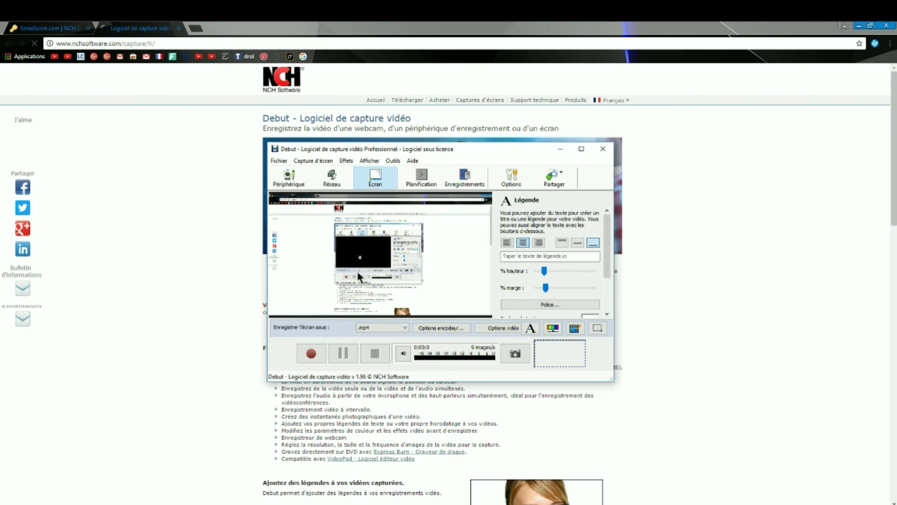
pyautogui.click(537, 272)
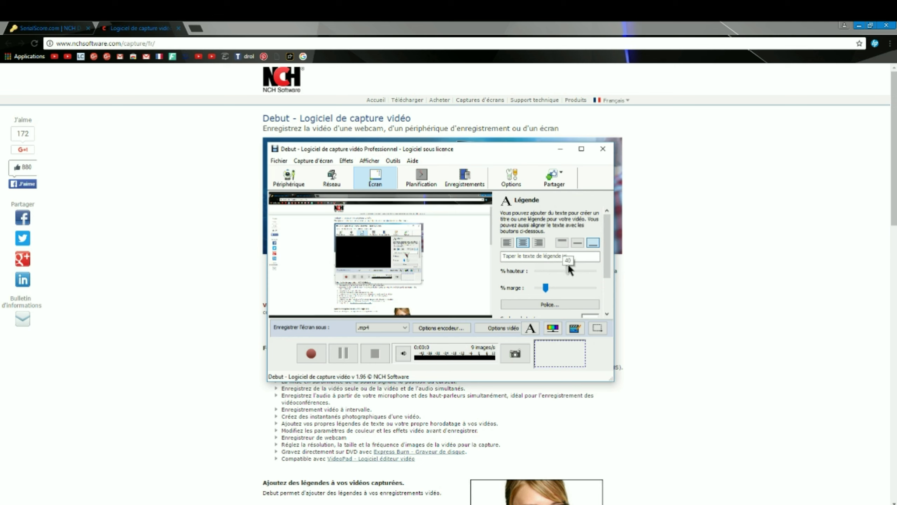
pyautogui.moveTo(468, 149); pyautogui.dragTo(479, 164)
pyautogui.moveTo(616, 246); pyautogui.dragTo(604, 222)
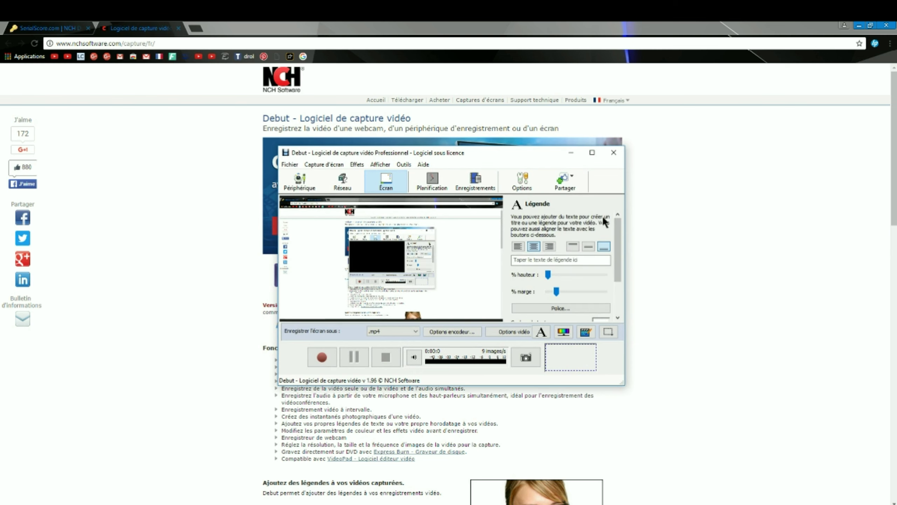
# Lower the recording's brightness to -21 in the colour and video effects
pyautogui.click(564, 331)
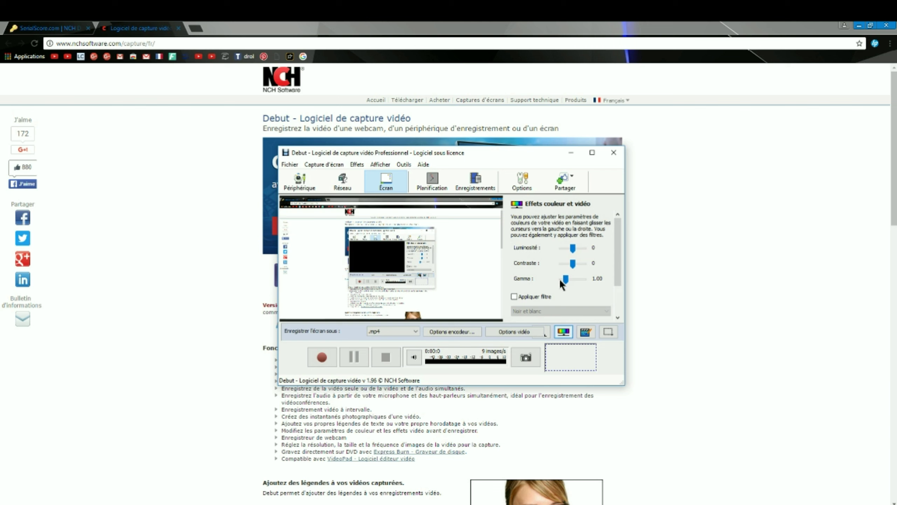
pyautogui.moveTo(575, 250); pyautogui.dragTo(570, 249)
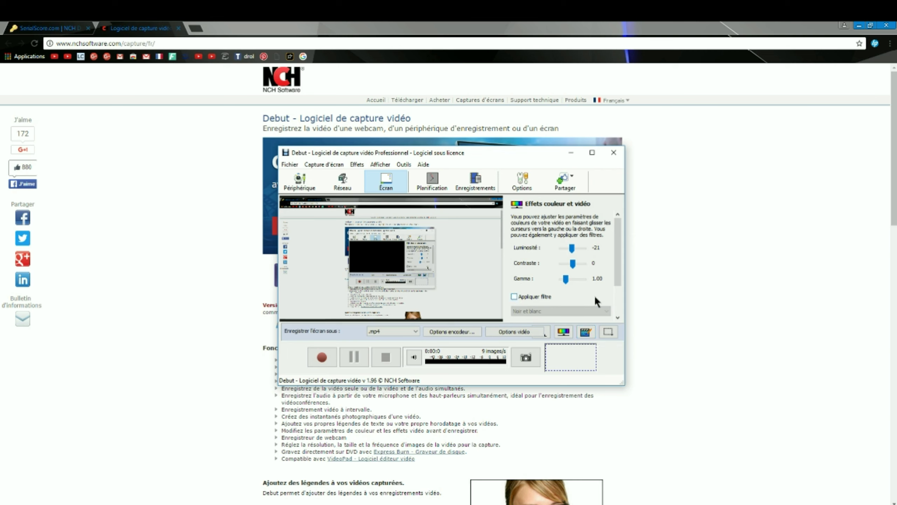
# Enable a watermark on the videos and choose smoking.jpg from the youtube folder in Images as its picture
pyautogui.click(583, 332)
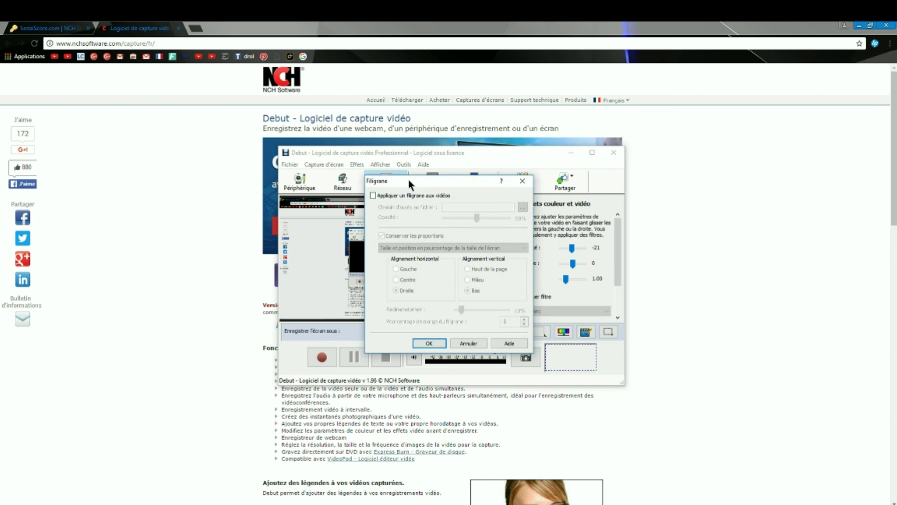
pyautogui.click(402, 197)
pyautogui.moveTo(430, 180); pyautogui.dragTo(677, 275)
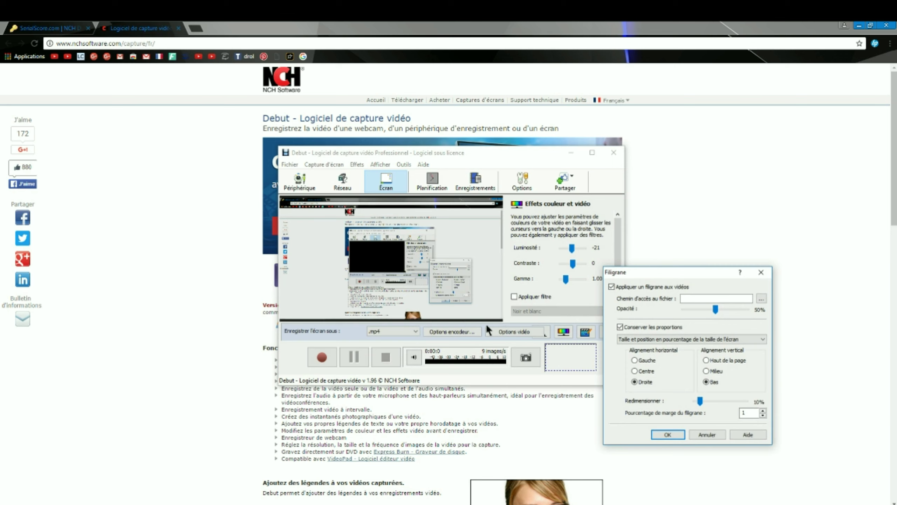
pyautogui.moveTo(656, 270); pyautogui.dragTo(616, 234)
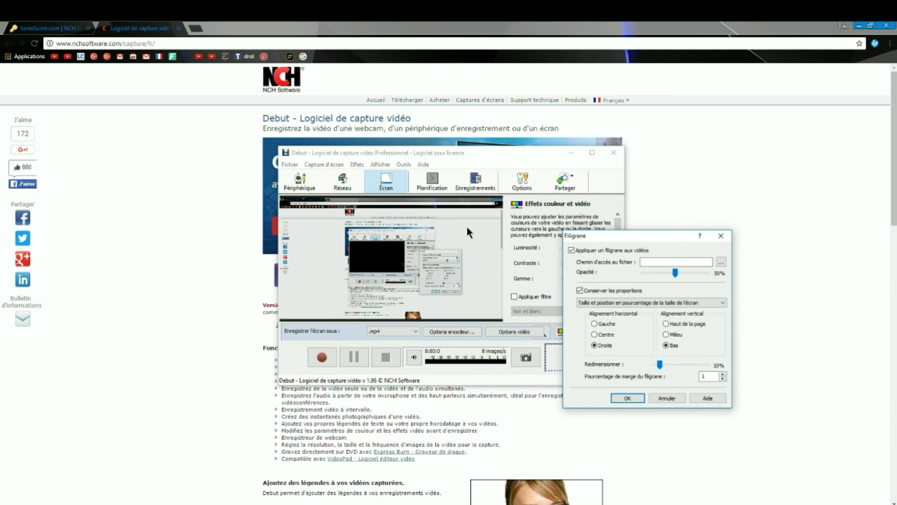
pyautogui.moveTo(681, 247); pyautogui.dragTo(583, 244)
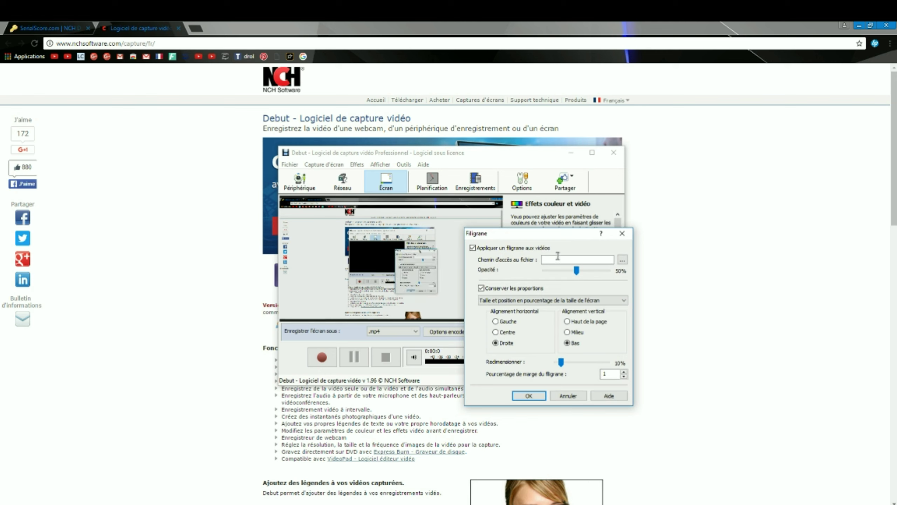
pyautogui.click(622, 259)
pyautogui.click(622, 259)
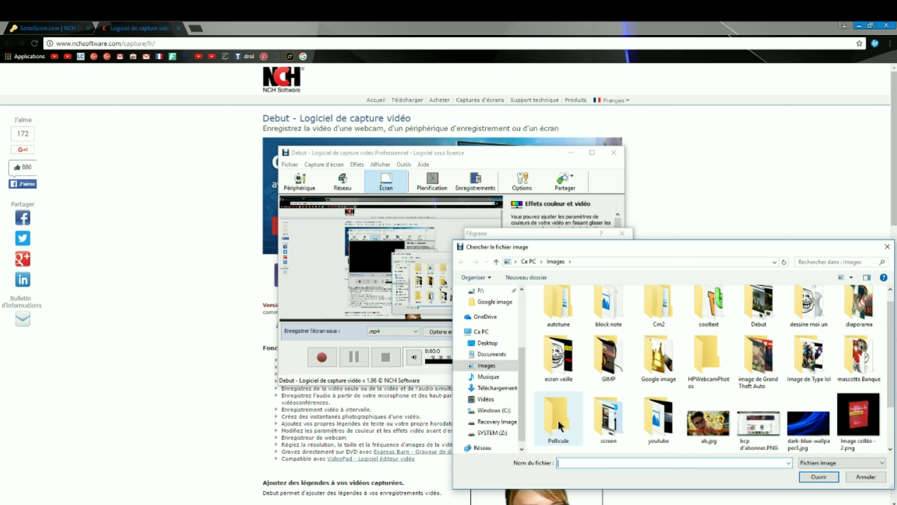
pyautogui.doubleClick(657, 415)
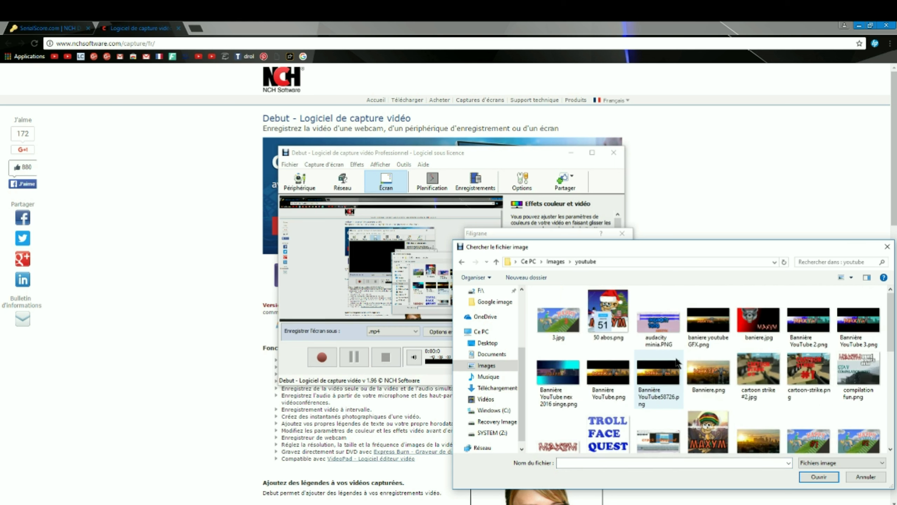
pyautogui.scroll(-3, 713, 374)
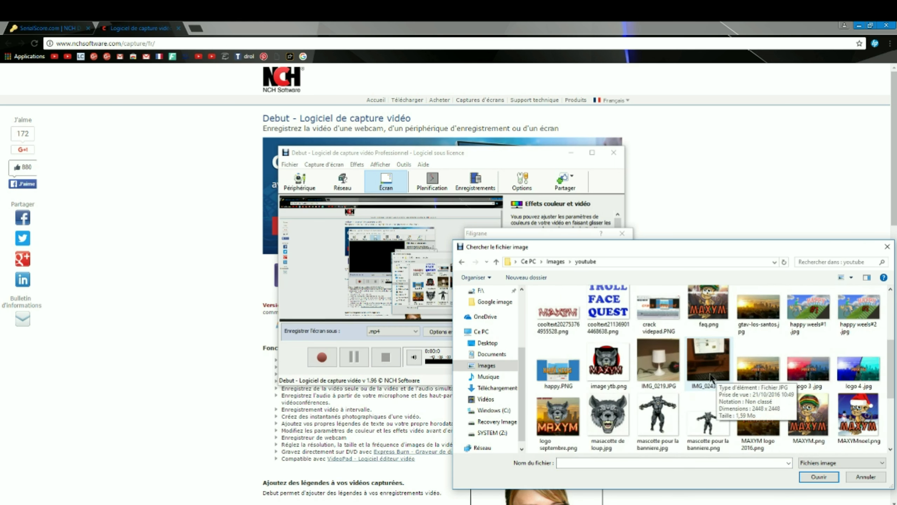
pyautogui.scroll(-2, 713, 376)
pyautogui.doubleClick(807, 353)
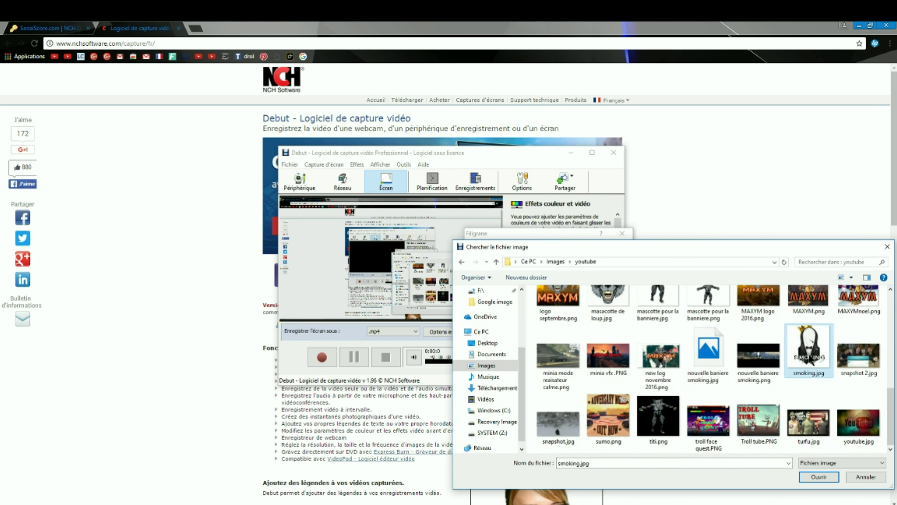
# Set the watermark's opacity to 62% and its size to 13%, and apply it to the recording
pyautogui.moveTo(550, 236); pyautogui.dragTo(621, 187)
pyautogui.click(653, 225)
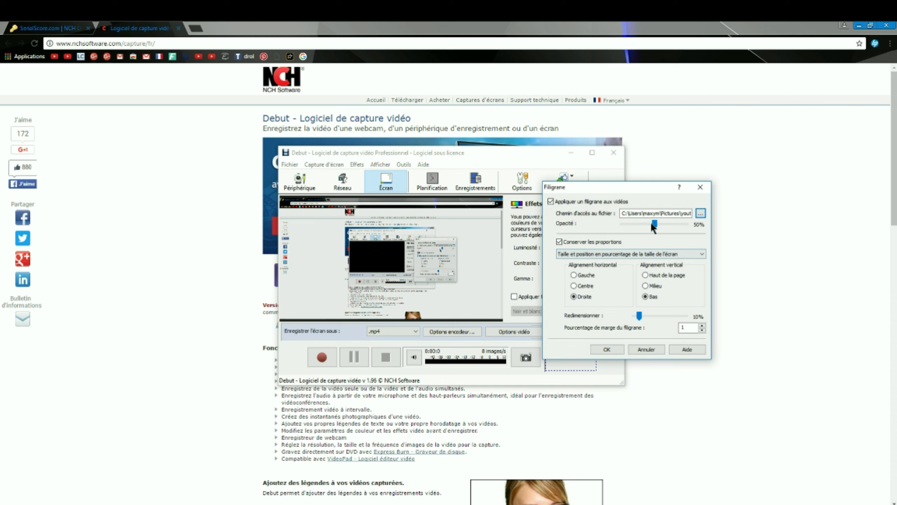
pyautogui.moveTo(655, 223)
pyautogui.mouseDown()
pyautogui.moveTo(637, 224)
pyautogui.moveTo(670, 228)
pyautogui.moveTo(662, 226)
pyautogui.mouseUp()
pyautogui.moveTo(629, 316); pyautogui.dragTo(640, 320)
pyautogui.click(601, 348)
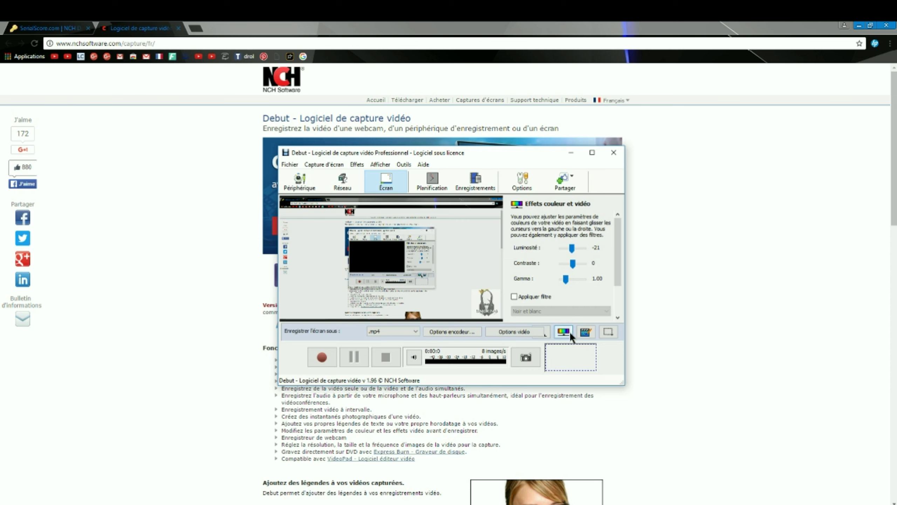
# Turn off the watermark for the videos and apply the change
pyautogui.click(585, 331)
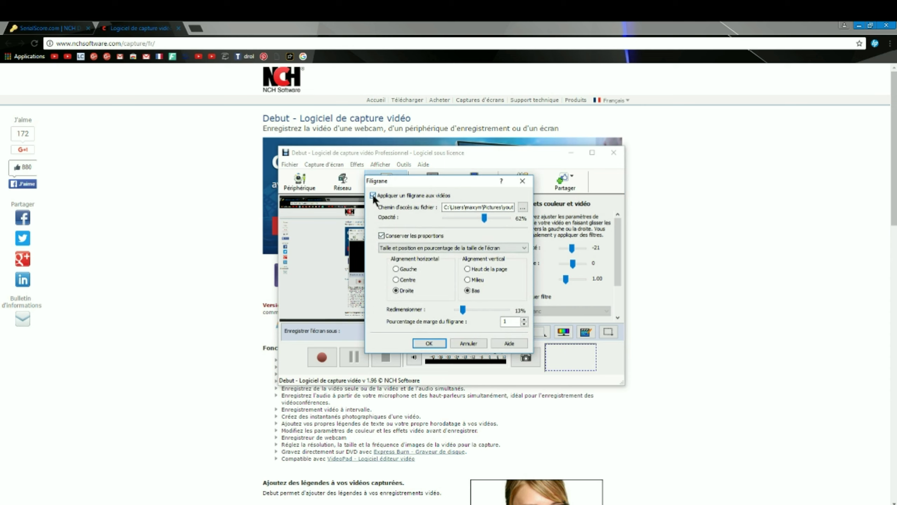
pyautogui.click(374, 195)
pyautogui.click(428, 342)
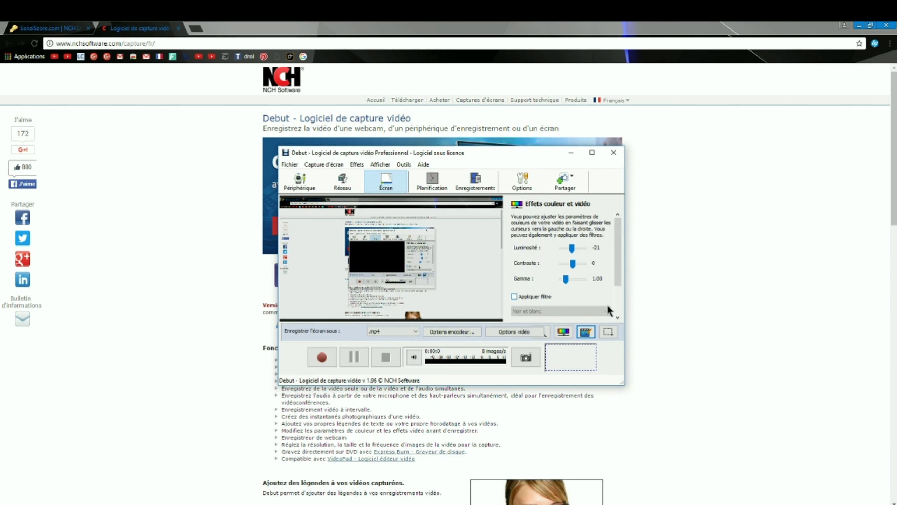
# Draw a custom recording area of about 716 × 93 pixels over the row of feature icons on the web page
pyautogui.click(608, 332)
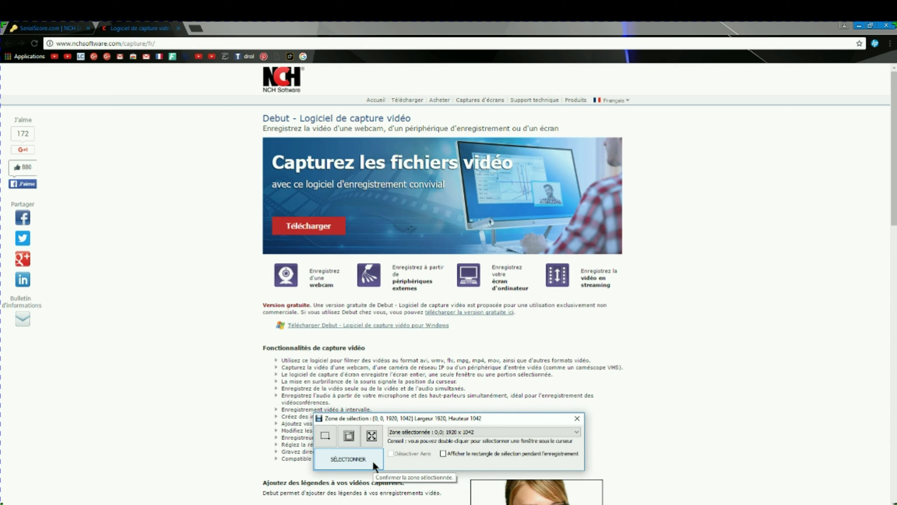
pyautogui.click(324, 437)
pyautogui.click(310, 299)
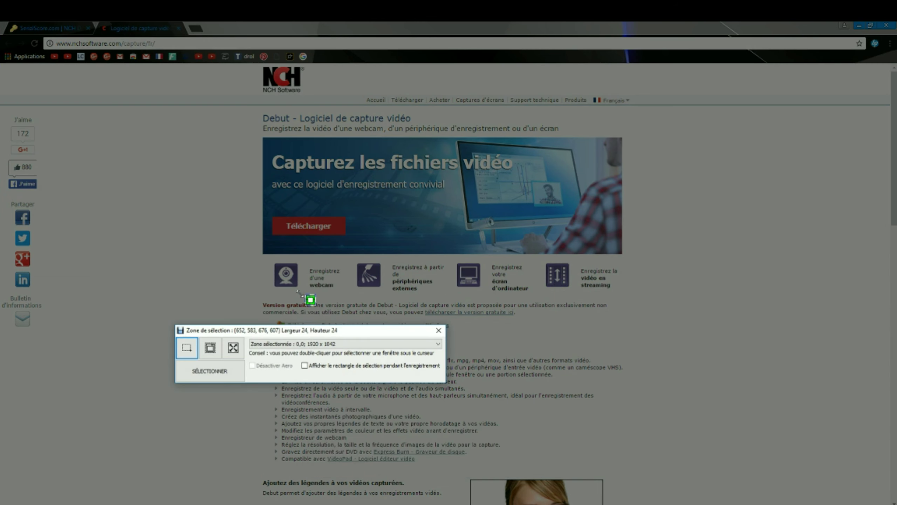
pyautogui.moveTo(304, 294); pyautogui.dragTo(639, 252)
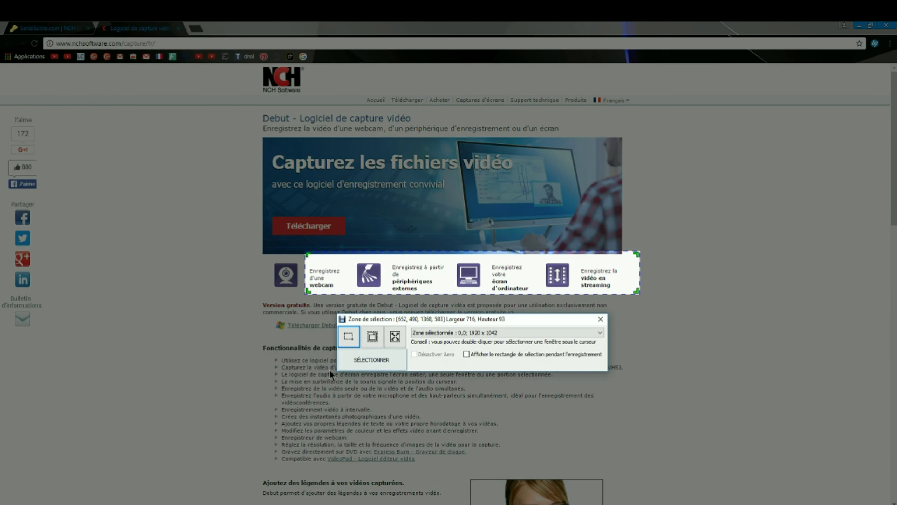
# Enlarge the custom recording area to nearly the whole screen, about 1918 × 1037 pixels
pyautogui.moveTo(307, 253); pyautogui.dragTo(263, 132)
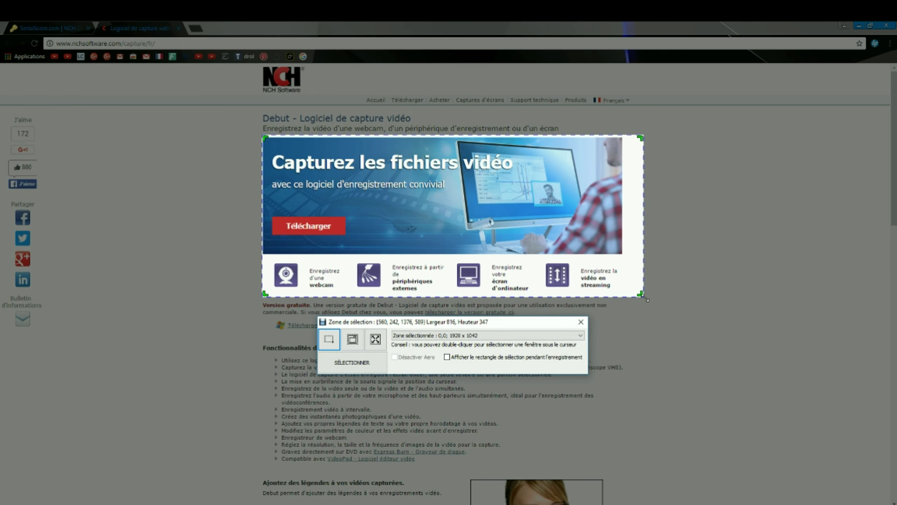
pyautogui.moveTo(647, 299); pyautogui.dragTo(894, 502)
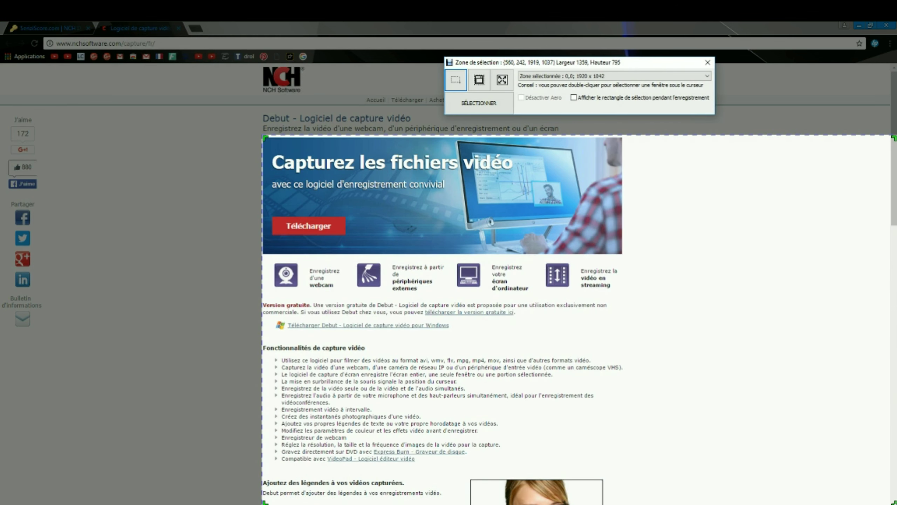
pyautogui.moveTo(268, 132); pyautogui.dragTo(2, 25)
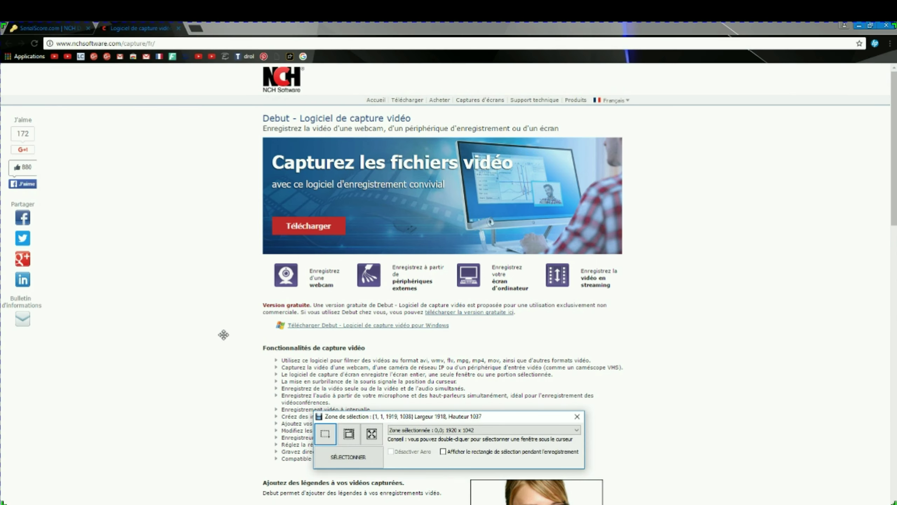
# Switch the recording area to window selection, pick the browser's page content window and confirm it
pyautogui.click(348, 433)
pyautogui.click(348, 431)
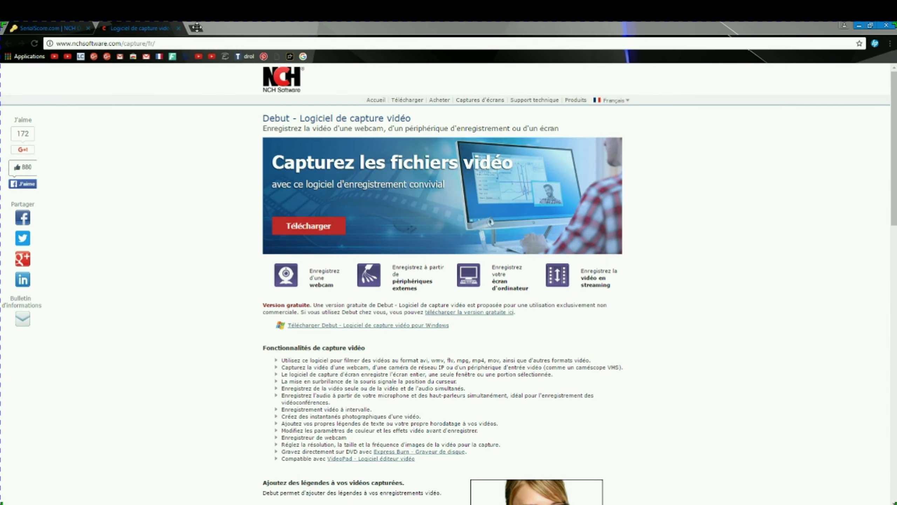
pyautogui.click(283, 65)
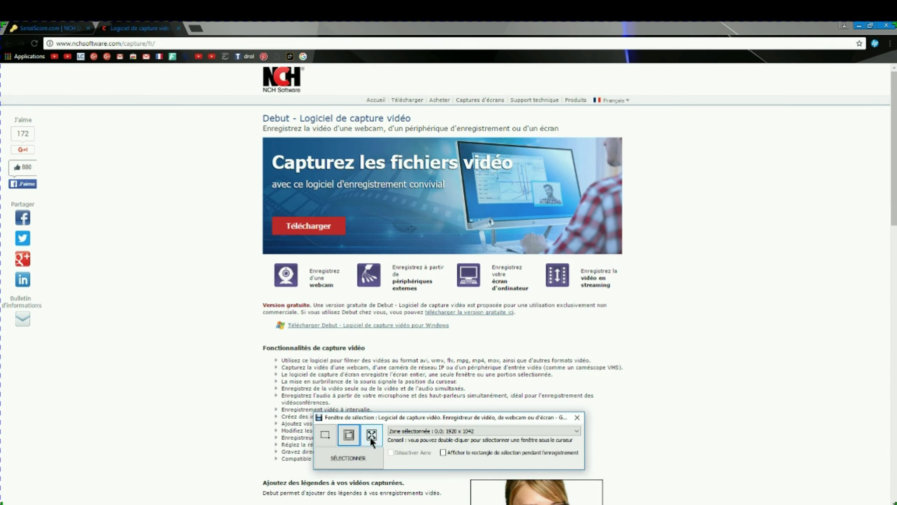
pyautogui.click(349, 457)
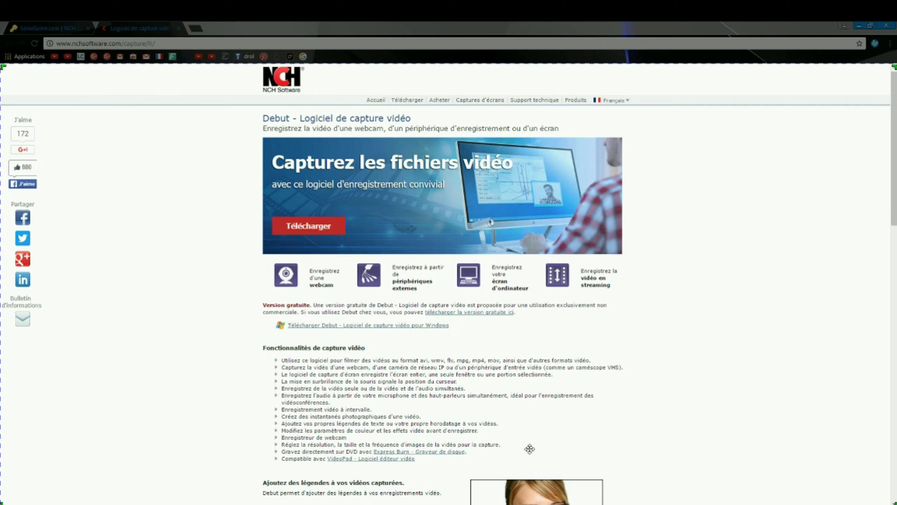
pyautogui.doubleClick(518, 490)
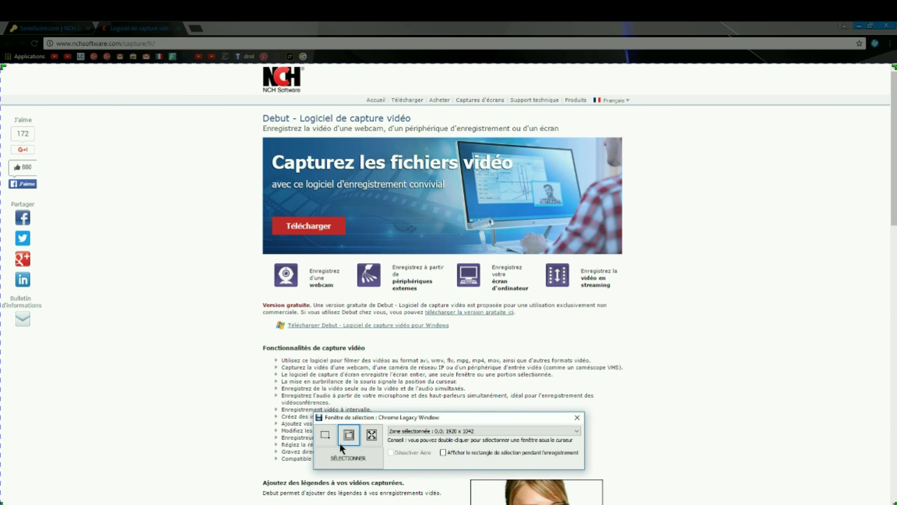
pyautogui.click(349, 457)
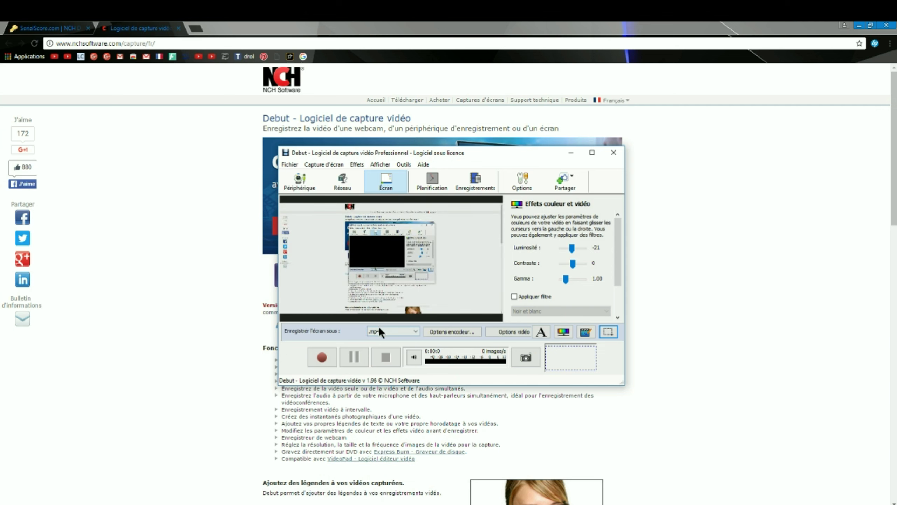
# Reselect the recording area in window mode, choosing the entire browser window, and confirm it
pyautogui.click(608, 331)
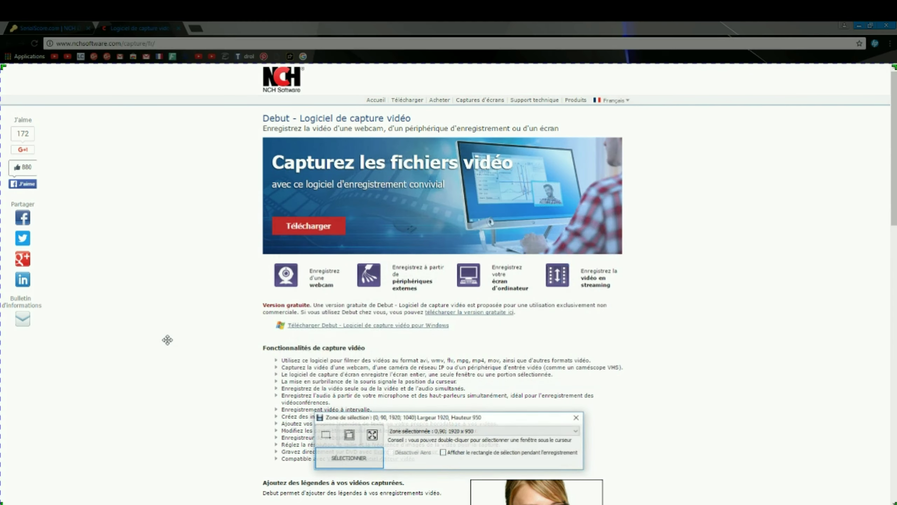
pyautogui.click(348, 438)
pyautogui.click(176, 88)
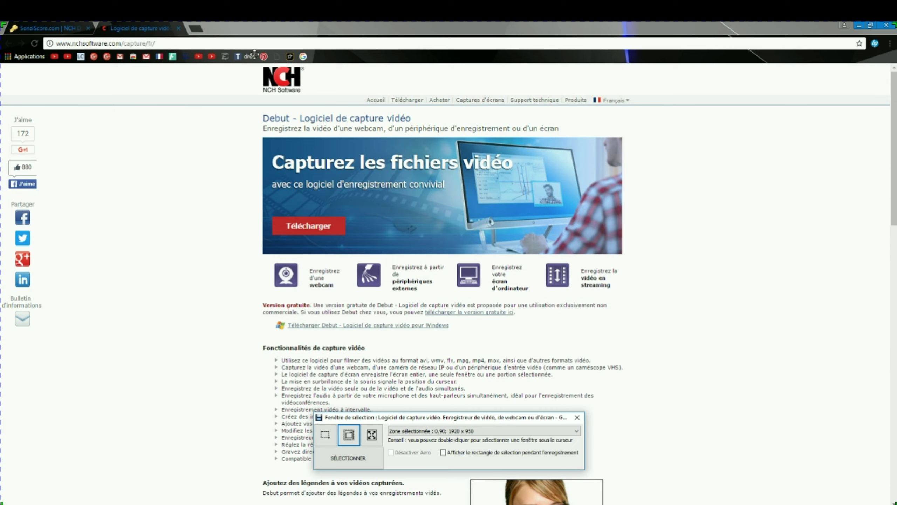
pyautogui.click(355, 463)
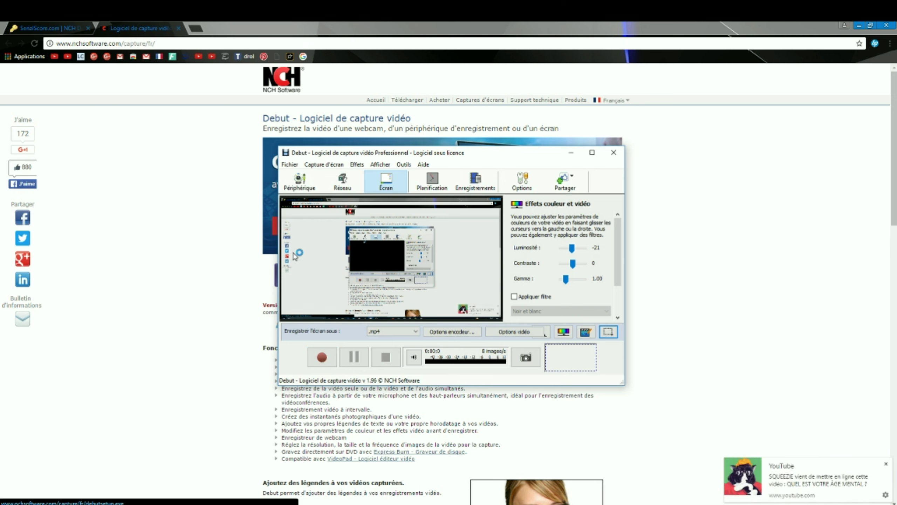
# Dismiss the YouTube notification, start the screen recording and bring the Debut window back to the front
pyautogui.click(887, 464)
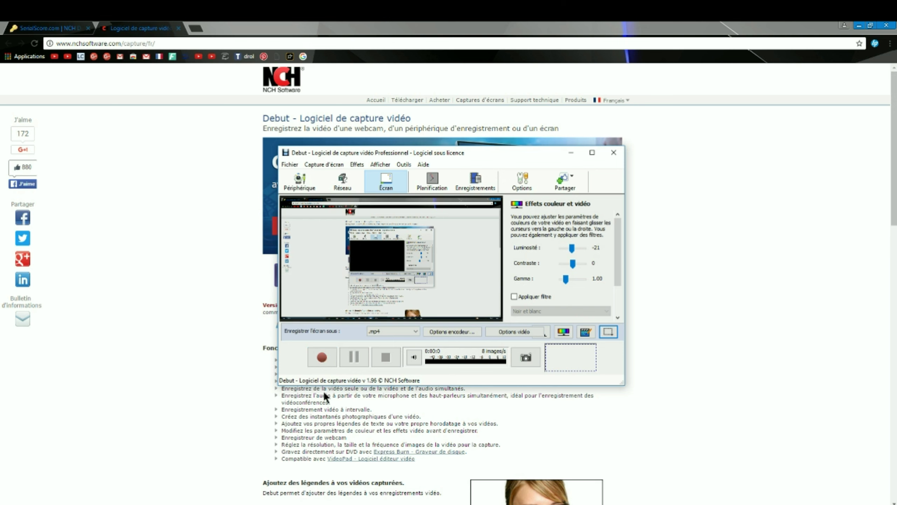
pyautogui.click(322, 359)
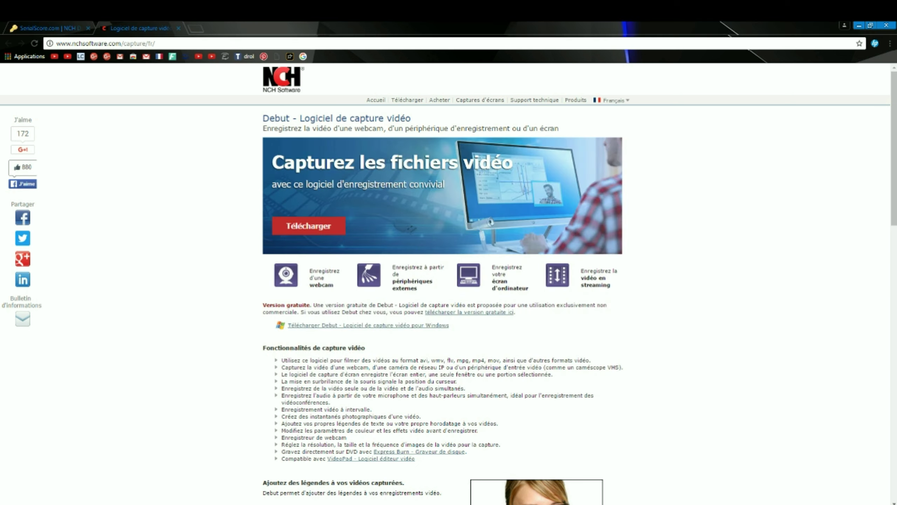
pyautogui.click(812, 504)
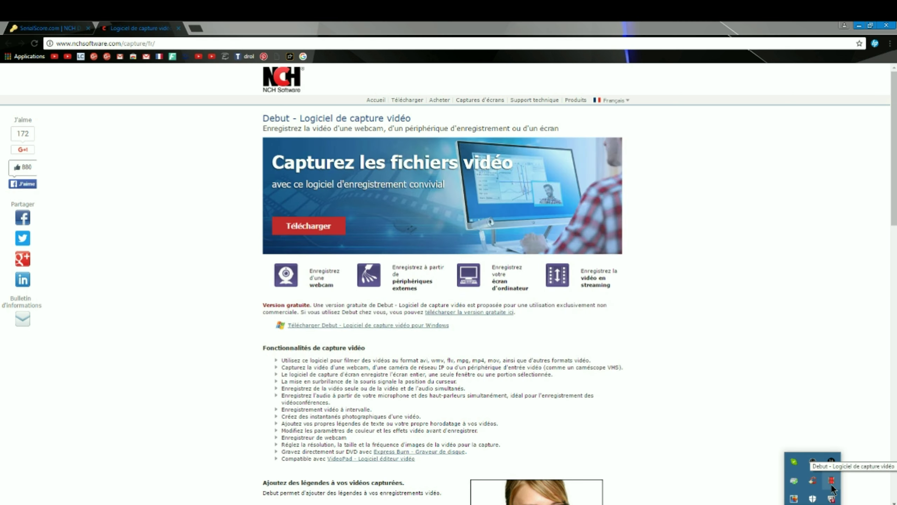
pyautogui.click(832, 482)
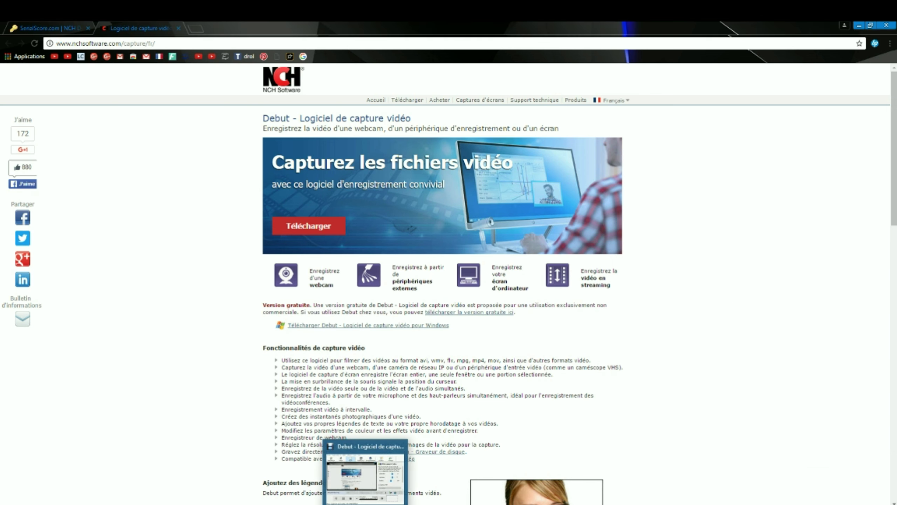
pyautogui.click(365, 504)
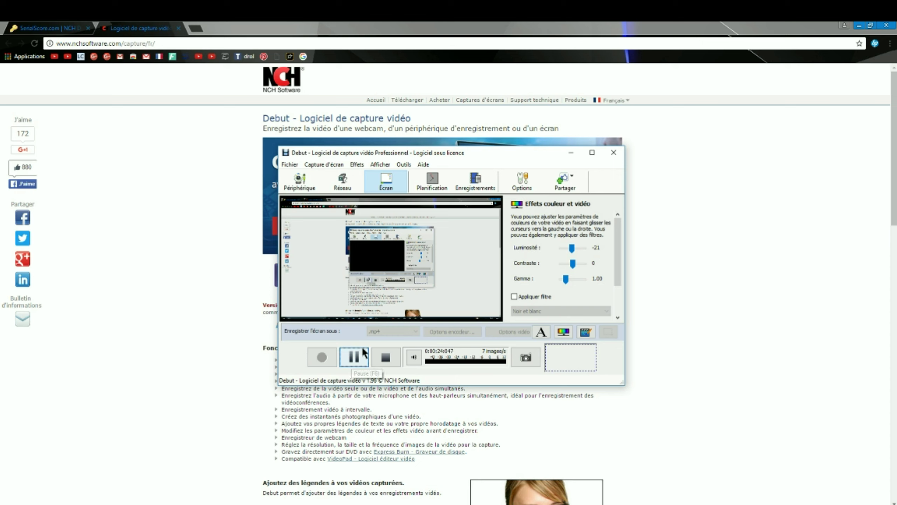
# Pause the screen recording, stop it and dismiss the completion notification
pyautogui.click(364, 354)
pyautogui.click(352, 358)
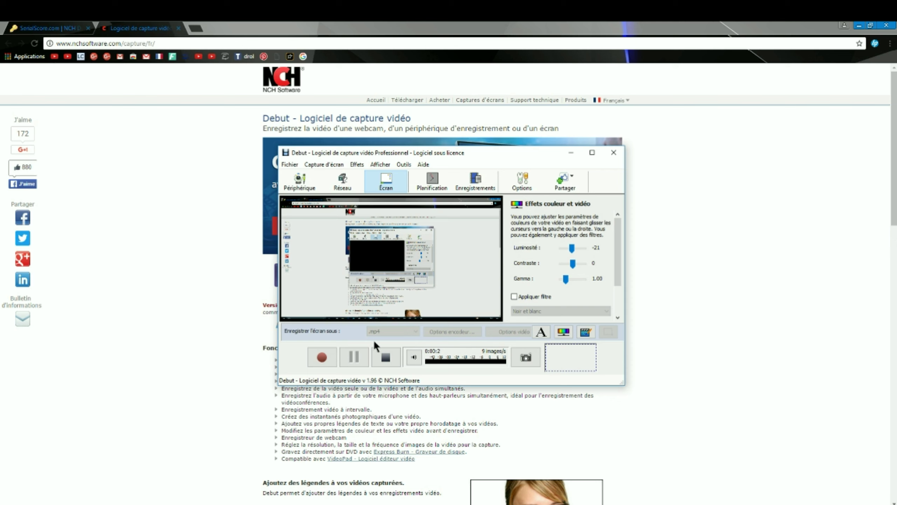
pyautogui.hotkey('ctrl', 'F9')
pyautogui.click(389, 357)
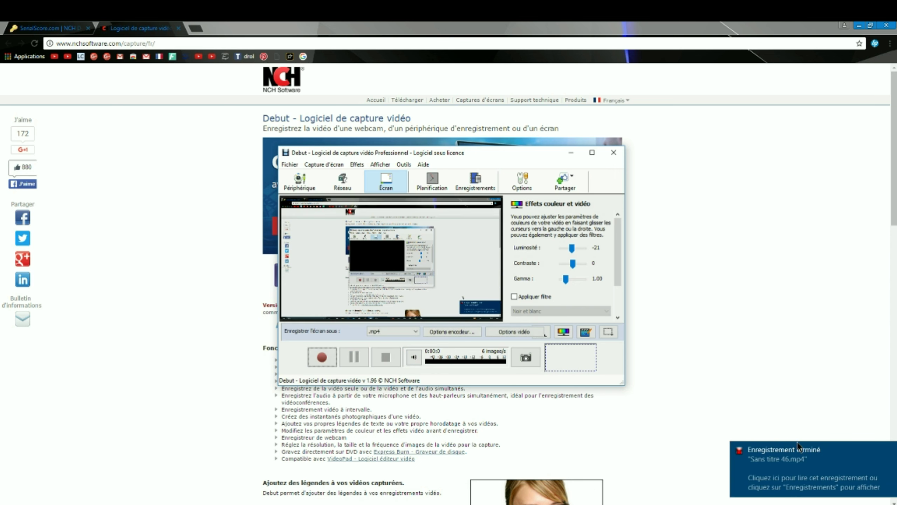
pyautogui.click(889, 452)
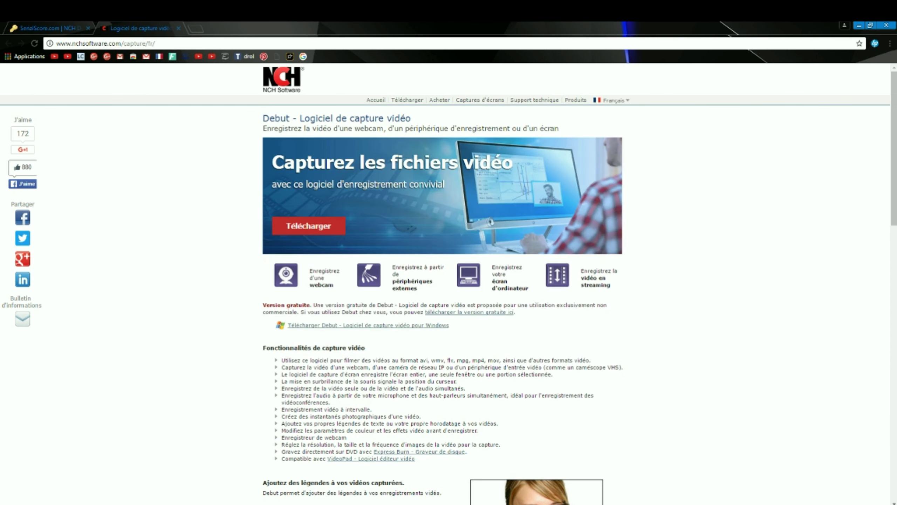
# Return to the Debut window and capture a snapshot of the screen as an image file
pyautogui.hotkey('alt', 'Tab')
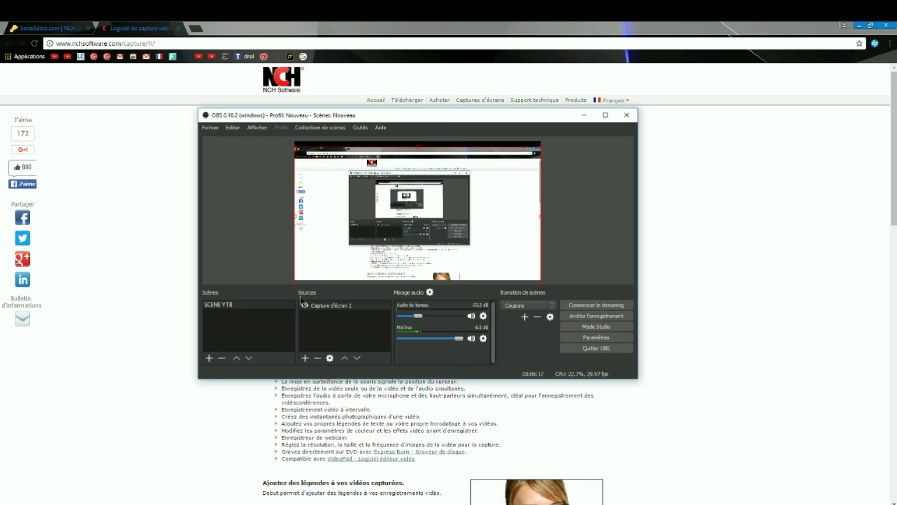
pyautogui.click(167, 459)
pyautogui.hotkey('alt', 'Tab')
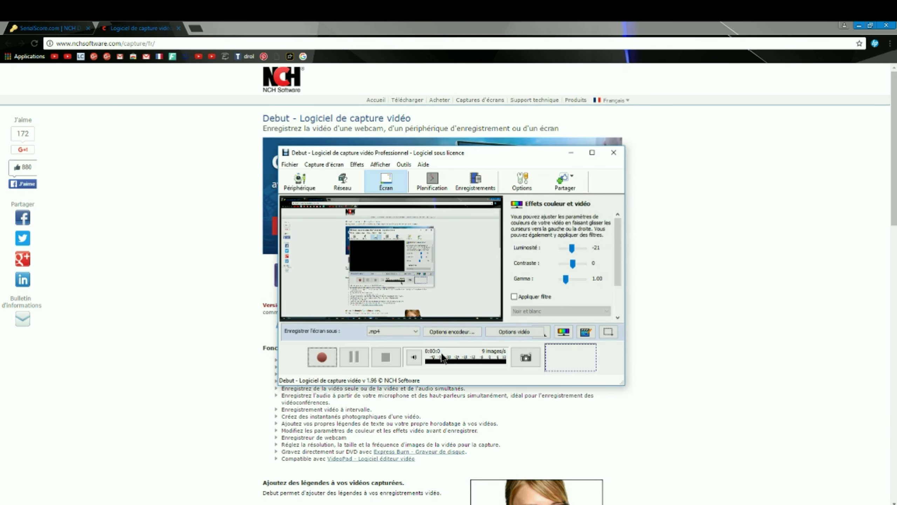
pyautogui.click(420, 356)
pyautogui.click(413, 356)
pyautogui.click(530, 356)
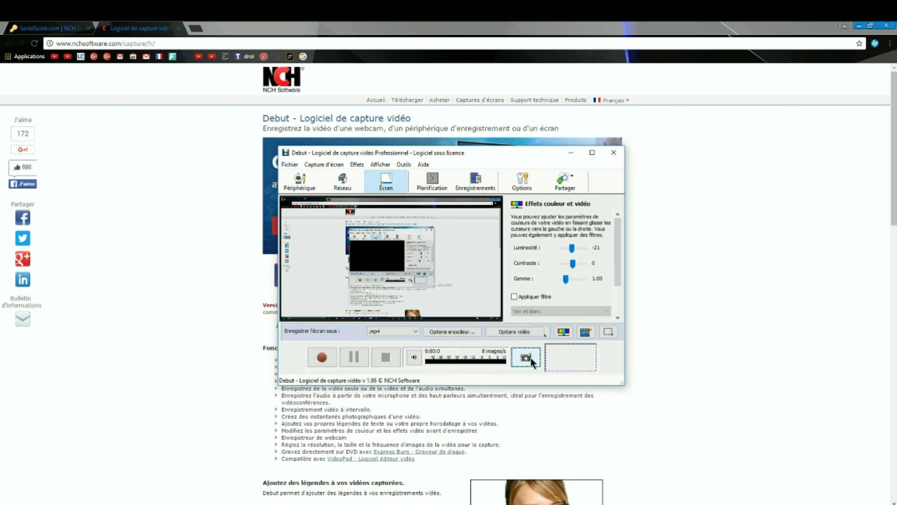
pyautogui.click(888, 479)
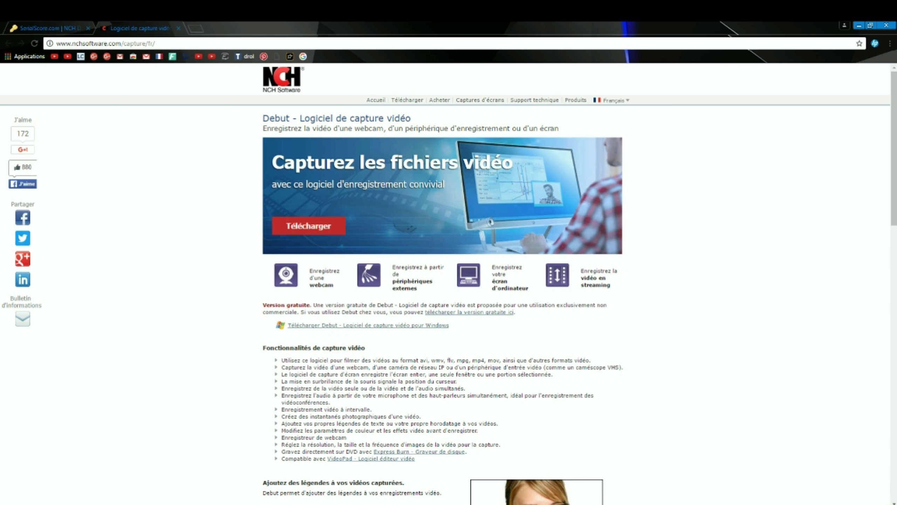
# Bring the Debut window forward again and take another snapshot of the browser without other windows over it
pyautogui.click(368, 504)
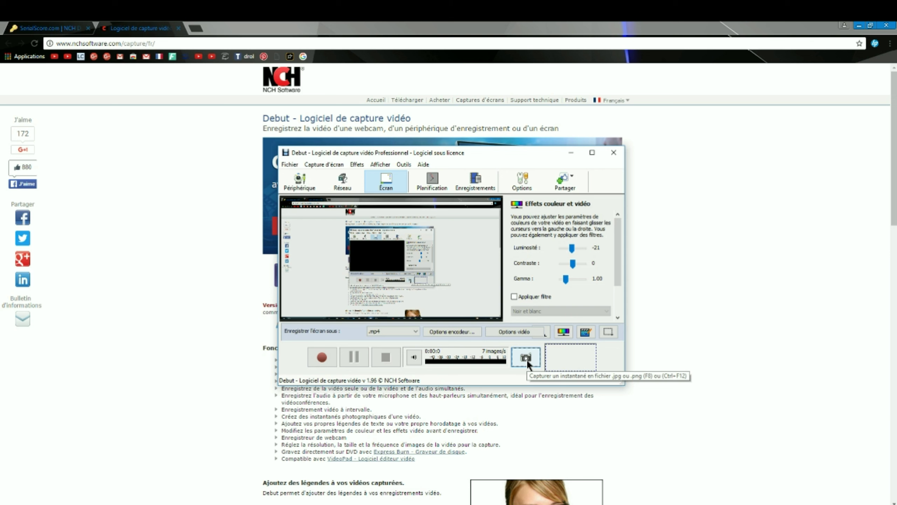
pyautogui.click(174, 384)
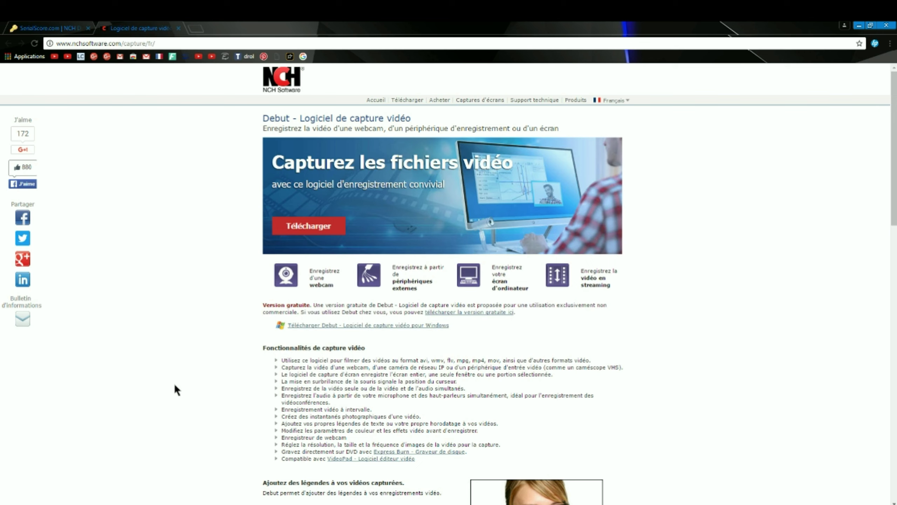
pyautogui.click(572, 504)
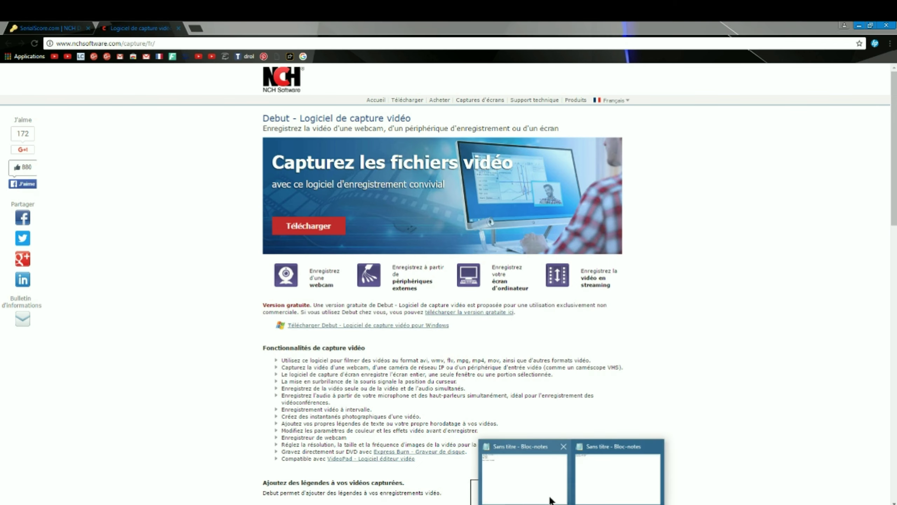
pyautogui.click(353, 504)
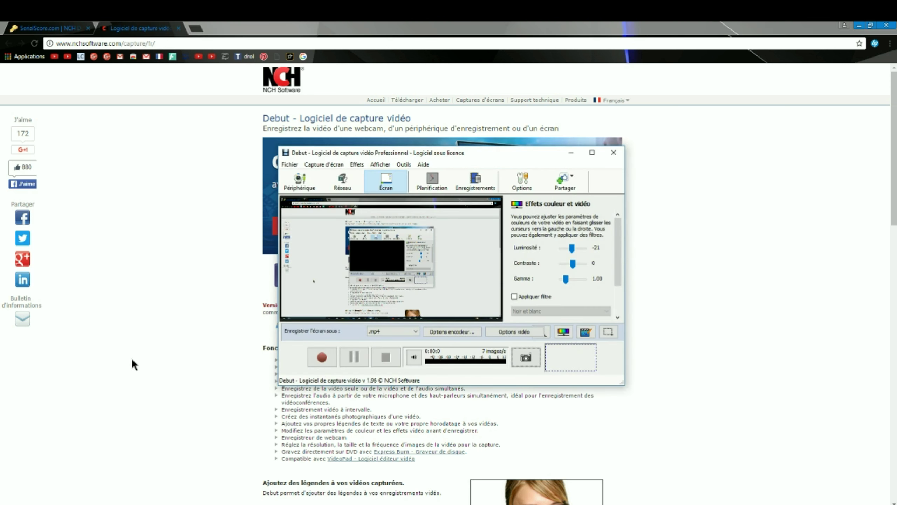
pyautogui.click(533, 348)
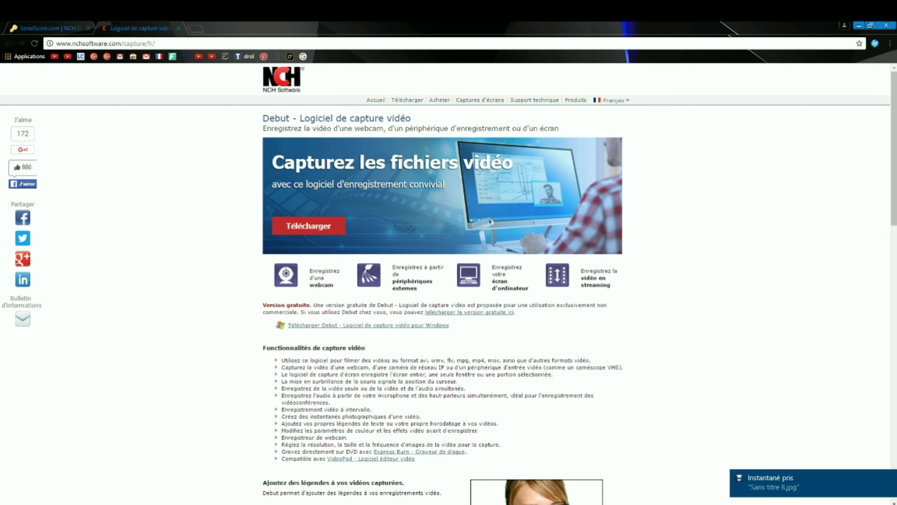
# Restore the Debut window, minimize the OBS window behind it and move Debut slightly to the right
pyautogui.click(438, 504)
pyautogui.click(417, 504)
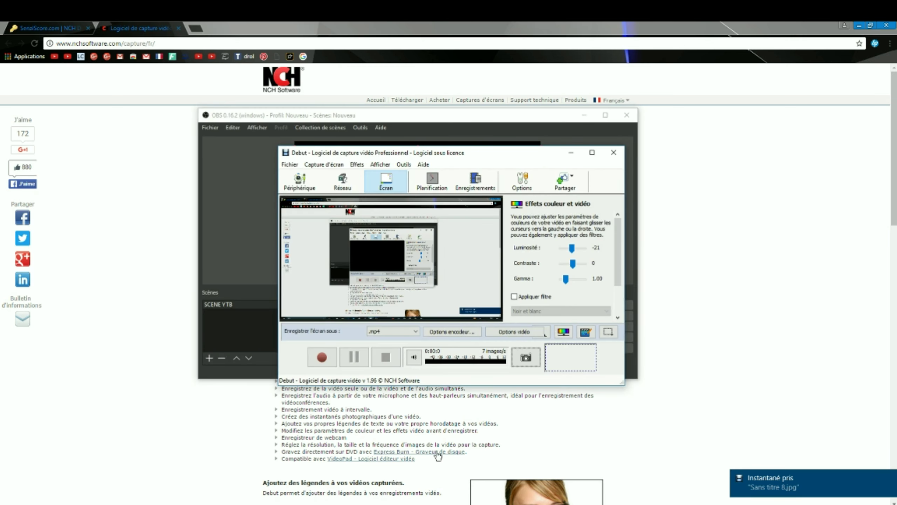
pyautogui.click(581, 116)
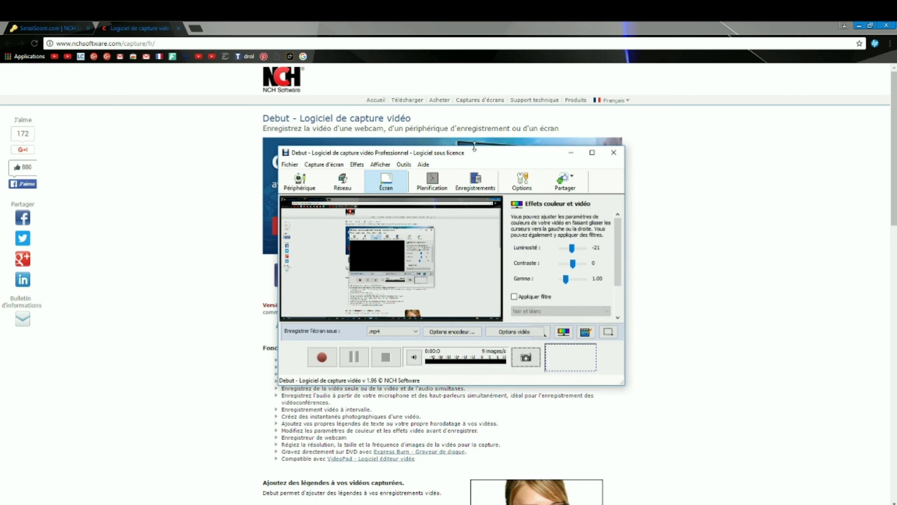
pyautogui.moveTo(474, 152); pyautogui.dragTo(498, 151)
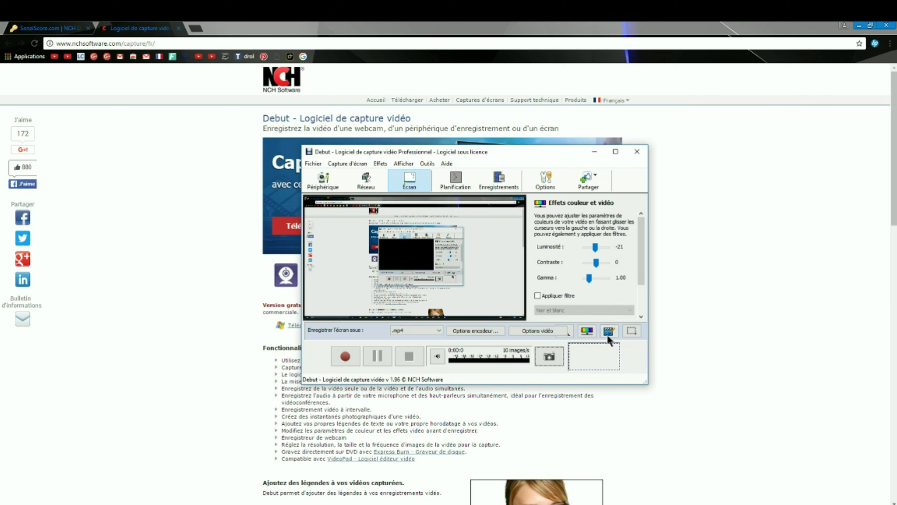
# Limit the recording area to a freely drawn rectangle about 939 by 670 pixels and shift it toward the middle of the screen
pyautogui.click(626, 332)
pyautogui.click(631, 331)
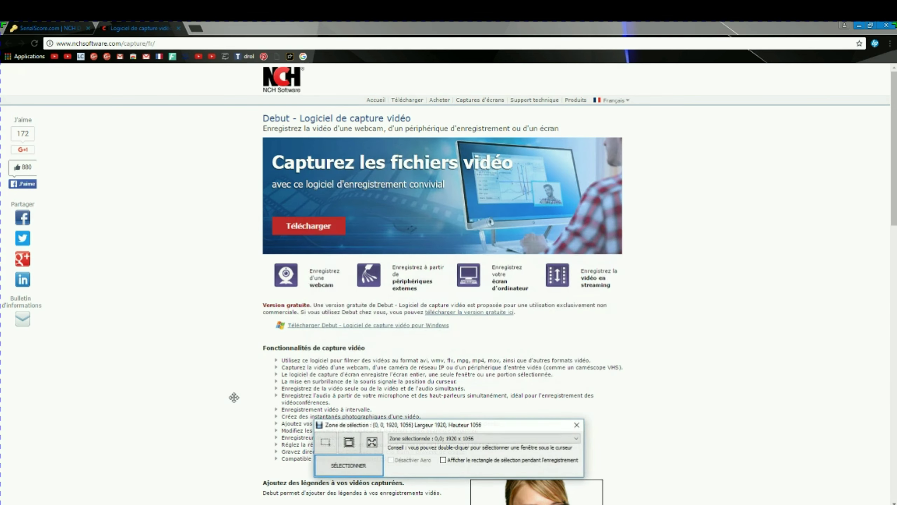
pyautogui.click(323, 443)
pyautogui.moveTo(200, 146); pyautogui.dragTo(457, 346)
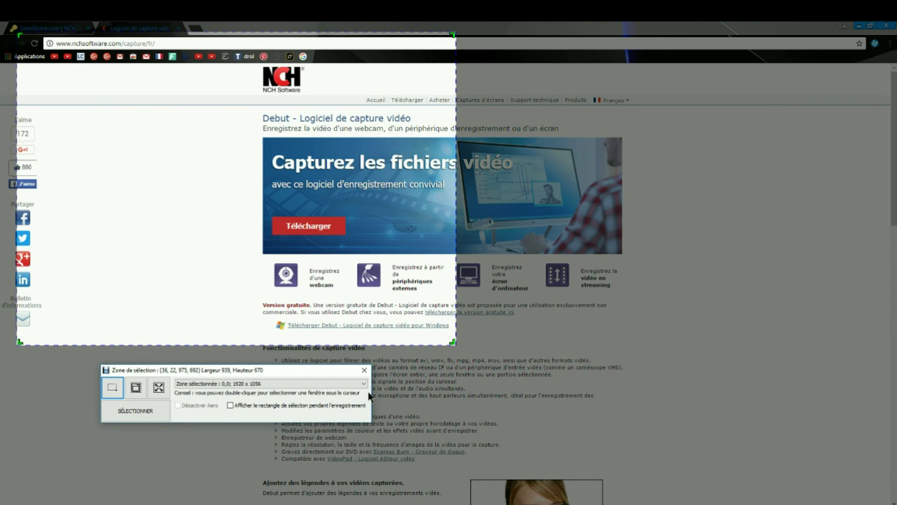
pyautogui.click(130, 407)
pyautogui.moveTo(582, 349); pyautogui.dragTo(600, 358)
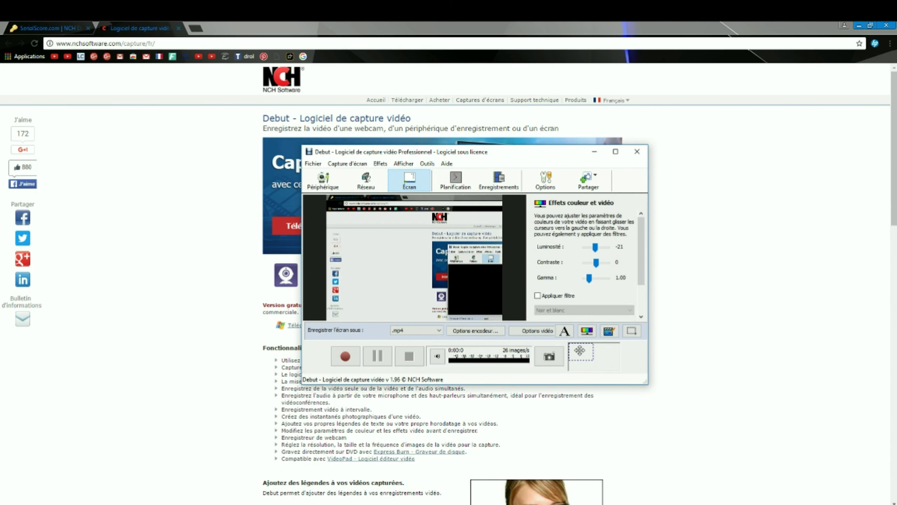
# Reopen the recording area selection, try the window selection mode and set the area back to the full screen
pyautogui.click(631, 330)
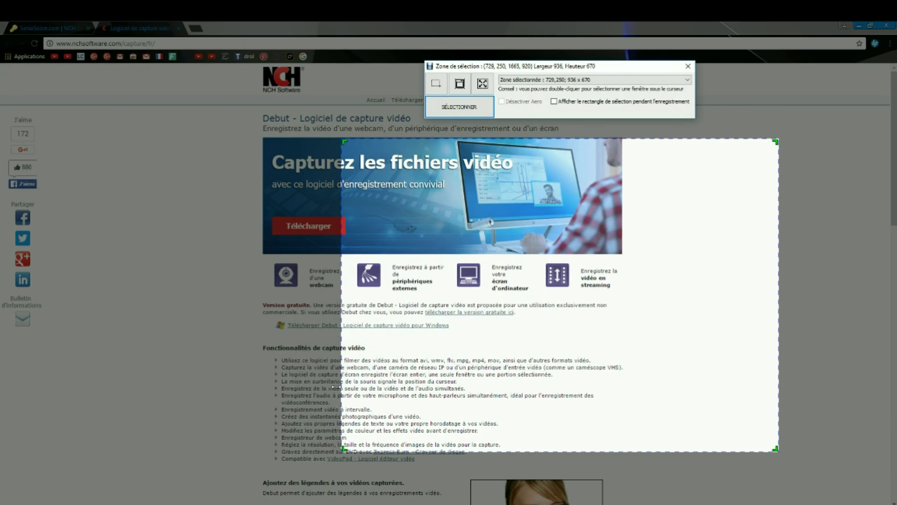
pyautogui.click(459, 84)
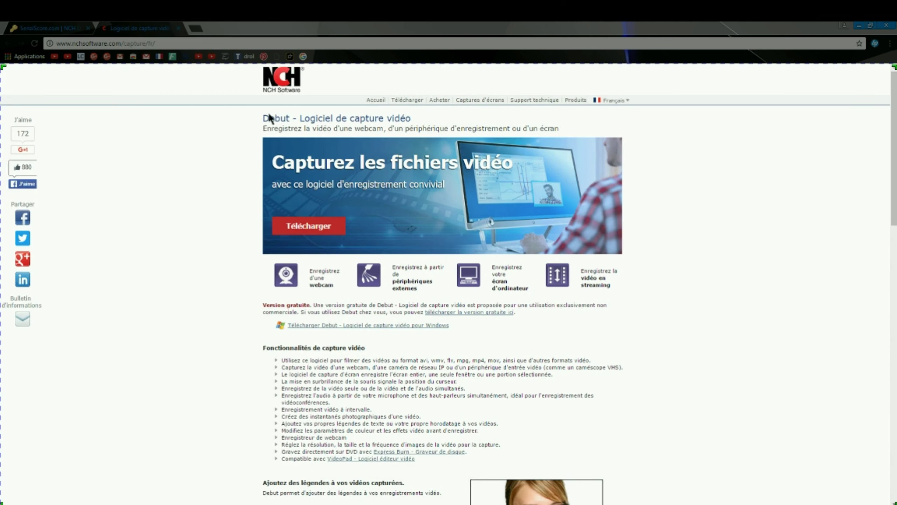
pyautogui.click(340, 460)
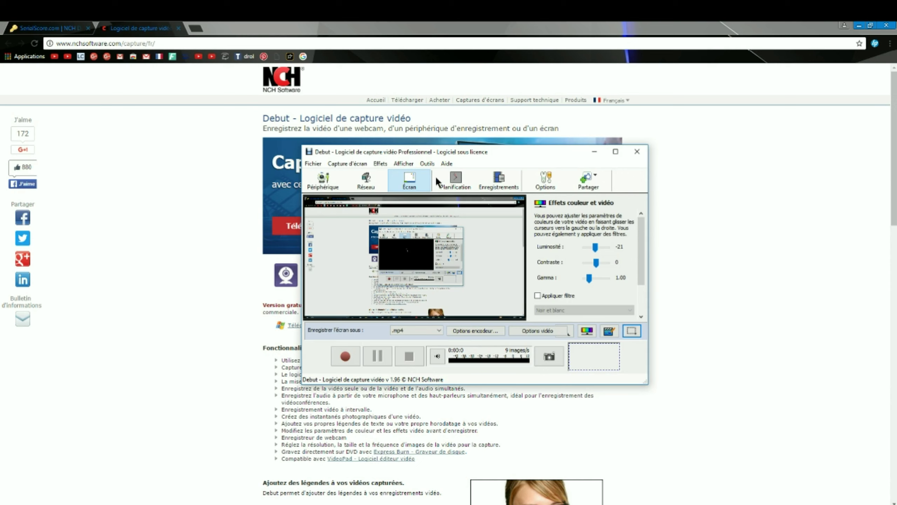
# View the list of saved recordings and the recording scheduler, closing each without making changes
pyautogui.click(499, 185)
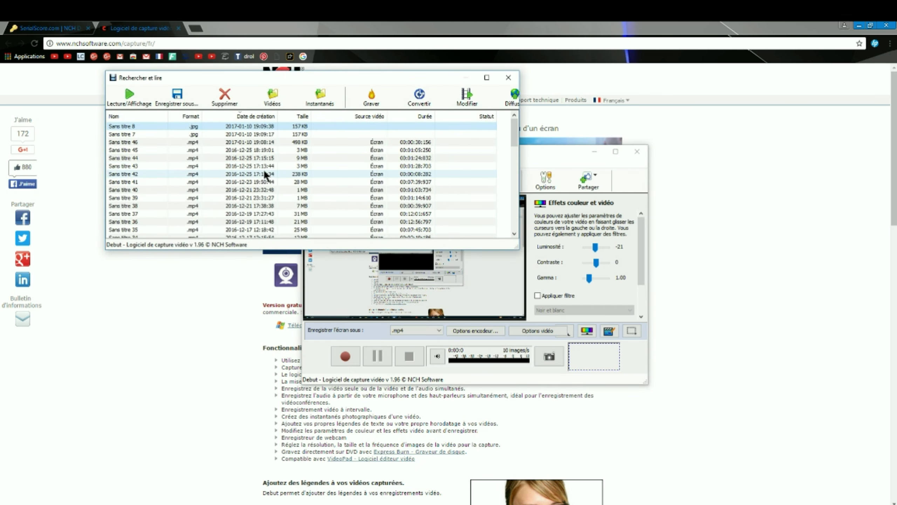
pyautogui.click(508, 78)
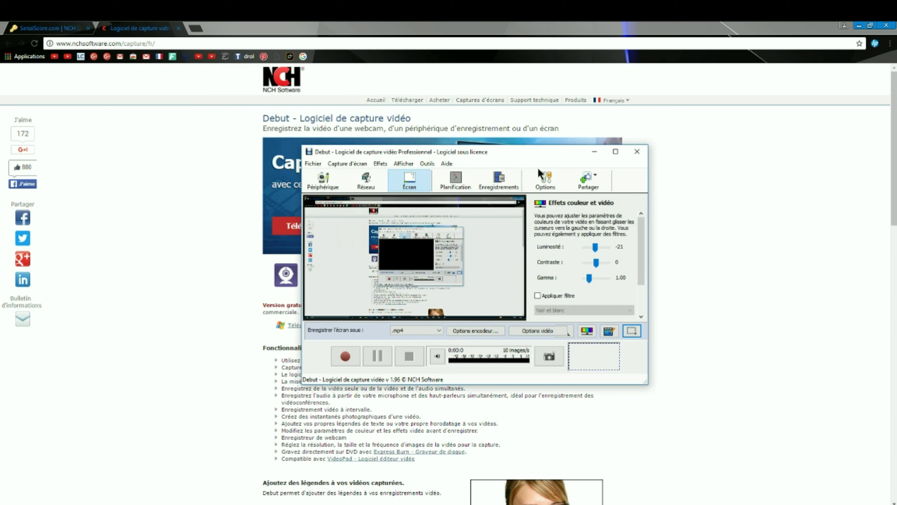
pyautogui.click(451, 190)
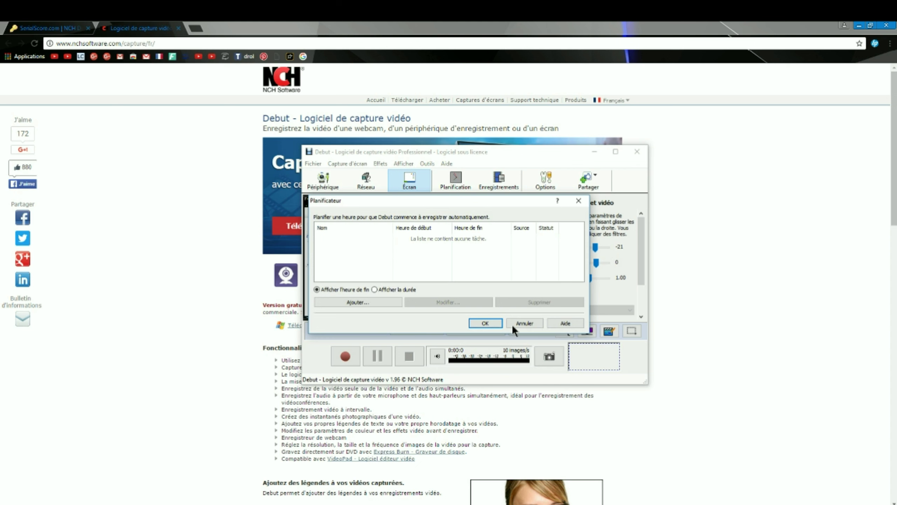
pyautogui.click(525, 322)
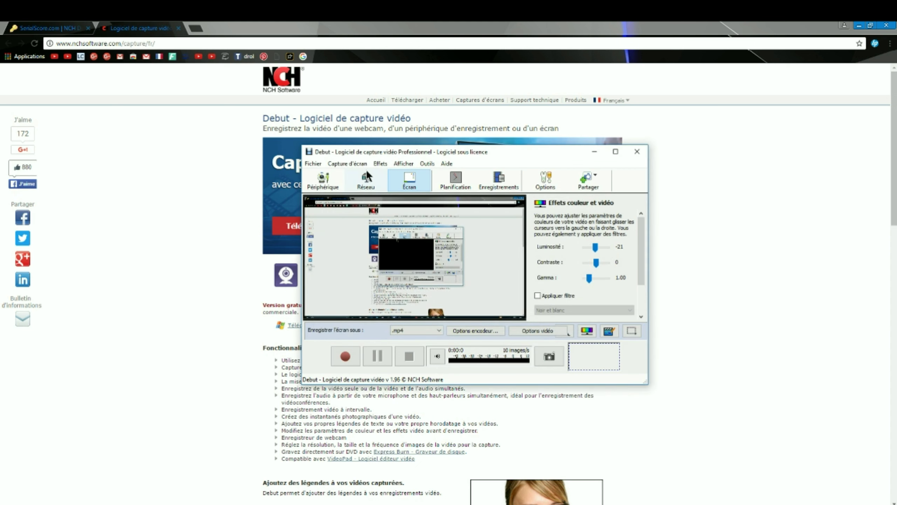
# Open the program options and examine the available microphone devices for audio recording
pyautogui.click(545, 178)
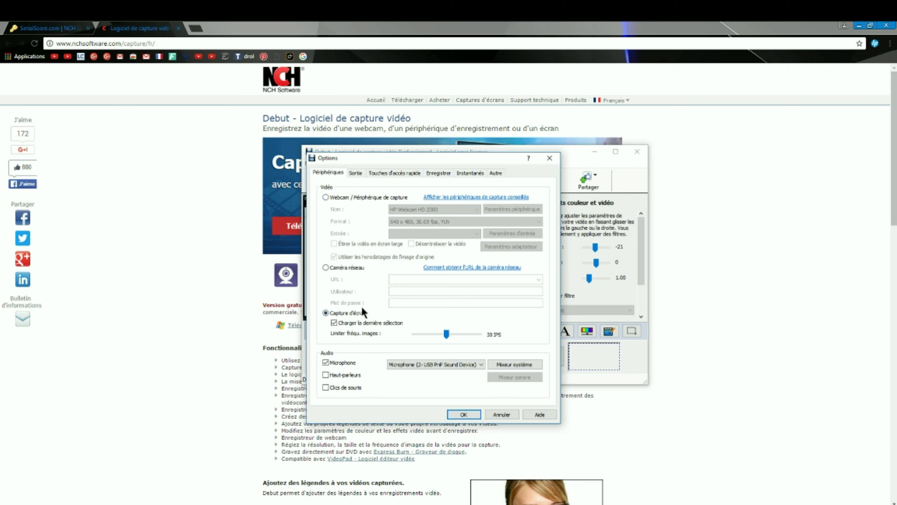
pyautogui.click(432, 362)
pyautogui.click(436, 372)
# Examine the destination folder for recordings in the output options
pyautogui.click(356, 172)
pyautogui.click(401, 211)
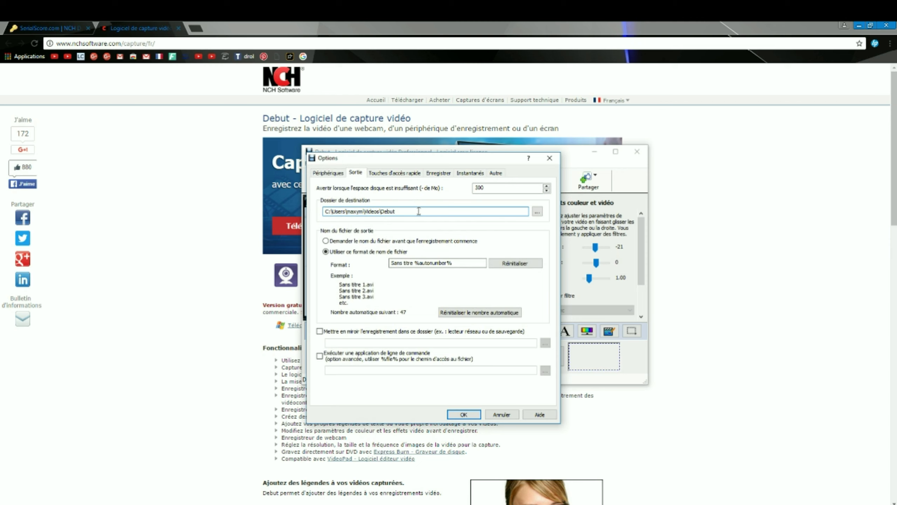
pyautogui.moveTo(490, 161); pyautogui.dragTo(502, 176)
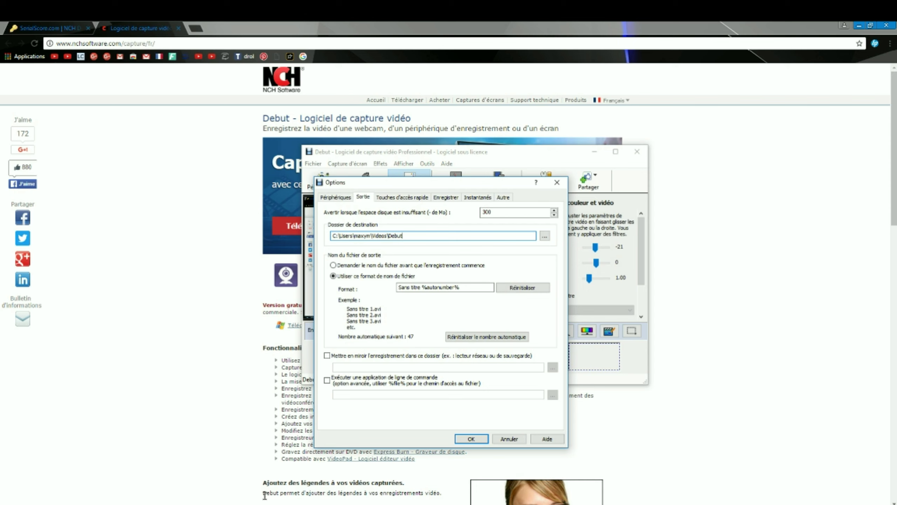
pyautogui.moveTo(405, 235); pyautogui.dragTo(350, 234)
pyautogui.click(419, 235)
pyautogui.hotkey('shift', 'Left')
pyautogui.hotkey('shift', 'Left')
pyautogui.hotkey('shift', 'Left')
pyautogui.hotkey('shift', 'Left')
pyautogui.hotkey('shift', 'Left')
pyautogui.click(430, 235)
# Compare the output file naming modes and choose to ask for the file name before recording starts
pyautogui.click(351, 264)
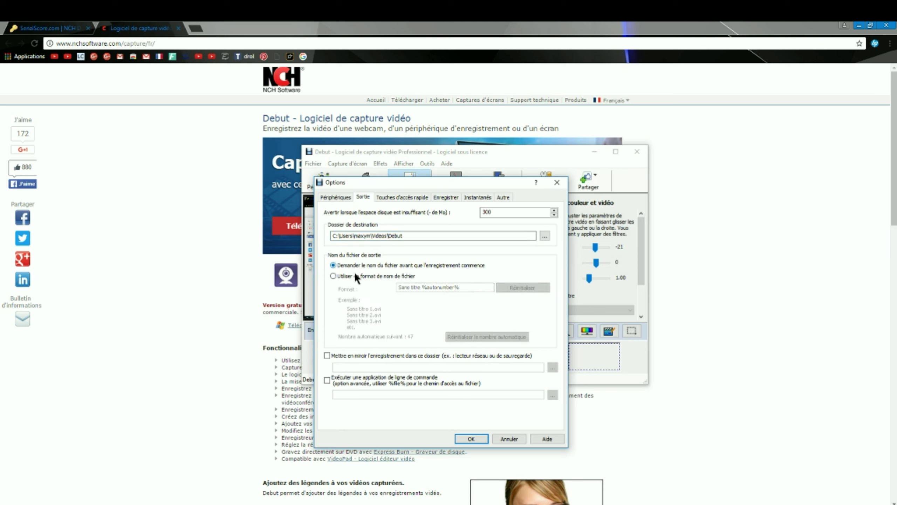
pyautogui.click(355, 275)
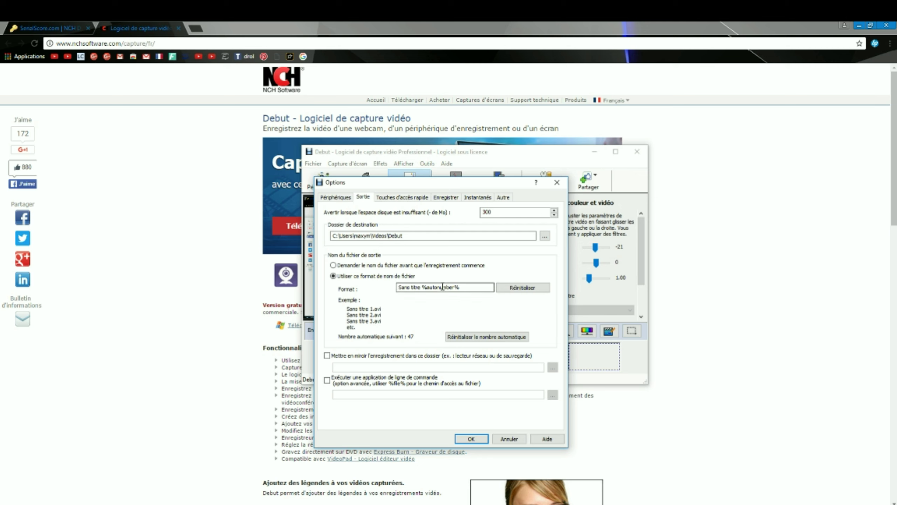
pyautogui.click(377, 264)
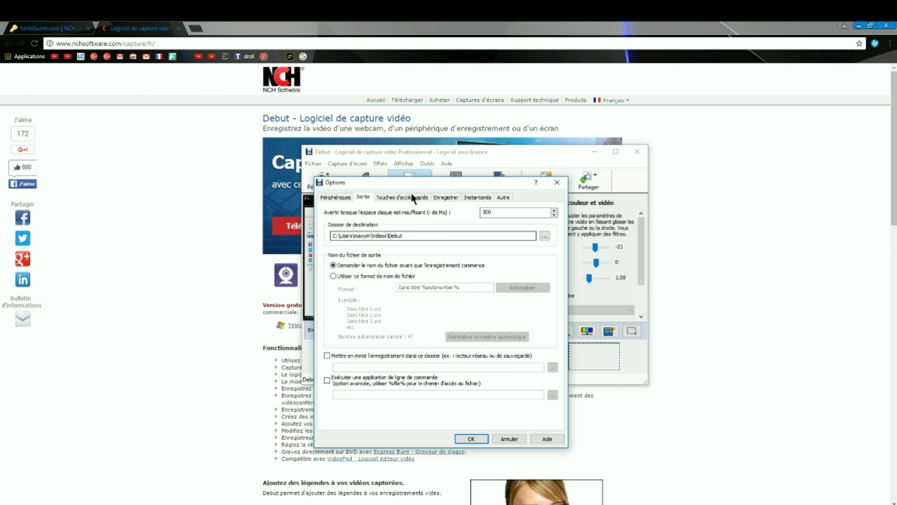
# Examine the hotkey assignments, the maximum recording duration and the screen capture settings in the options
pyautogui.click(402, 197)
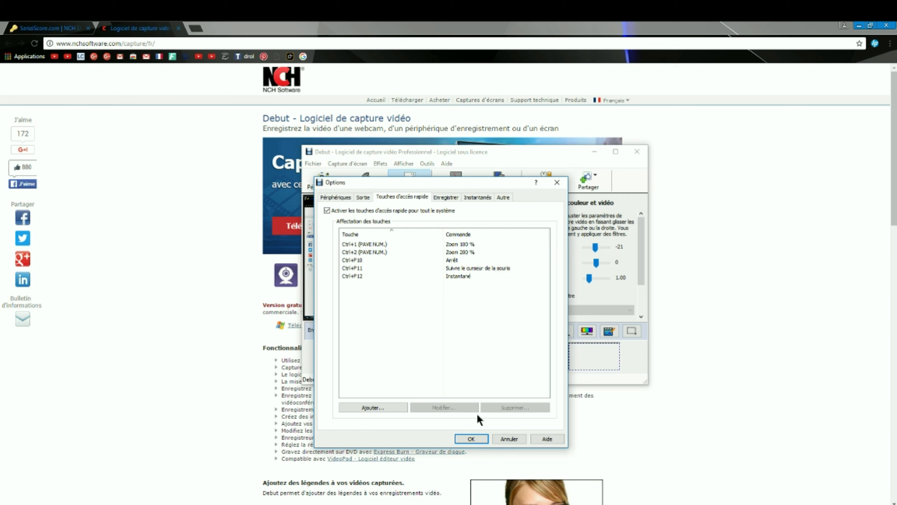
pyautogui.click(444, 198)
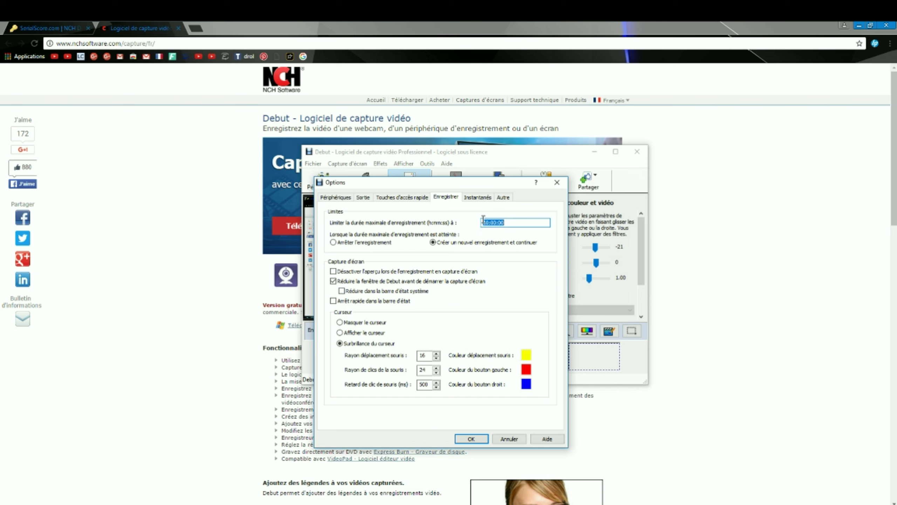
pyautogui.click(510, 222)
pyautogui.moveTo(491, 186); pyautogui.dragTo(475, 164)
pyautogui.moveTo(501, 199); pyautogui.dragTo(441, 200)
pyautogui.click(498, 202)
pyautogui.moveTo(482, 202); pyautogui.dragTo(433, 197)
pyautogui.click(450, 180)
pyautogui.click(425, 177)
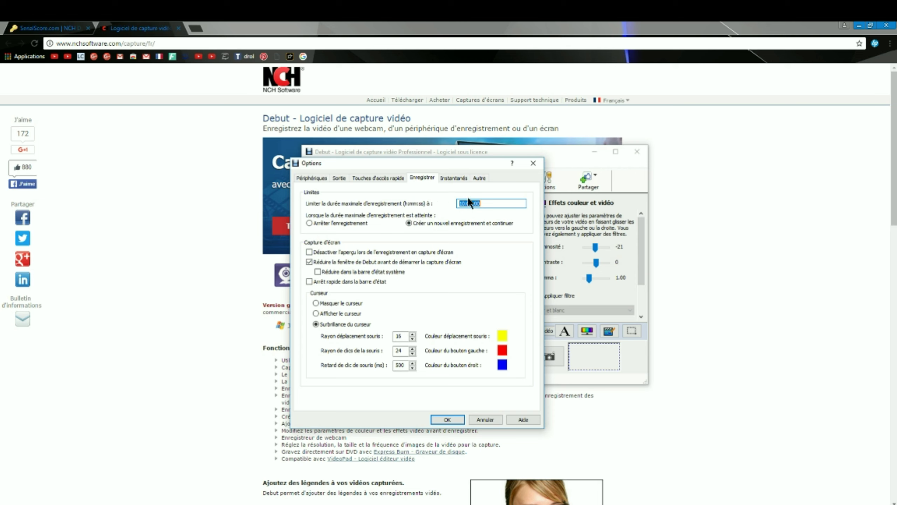
pyautogui.moveTo(452, 162); pyautogui.dragTo(492, 155)
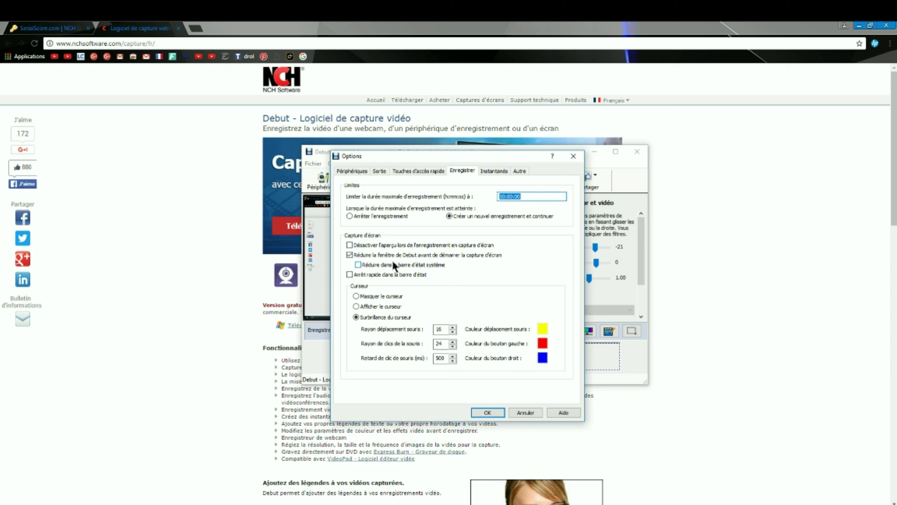
pyautogui.moveTo(464, 157); pyautogui.dragTo(515, 138)
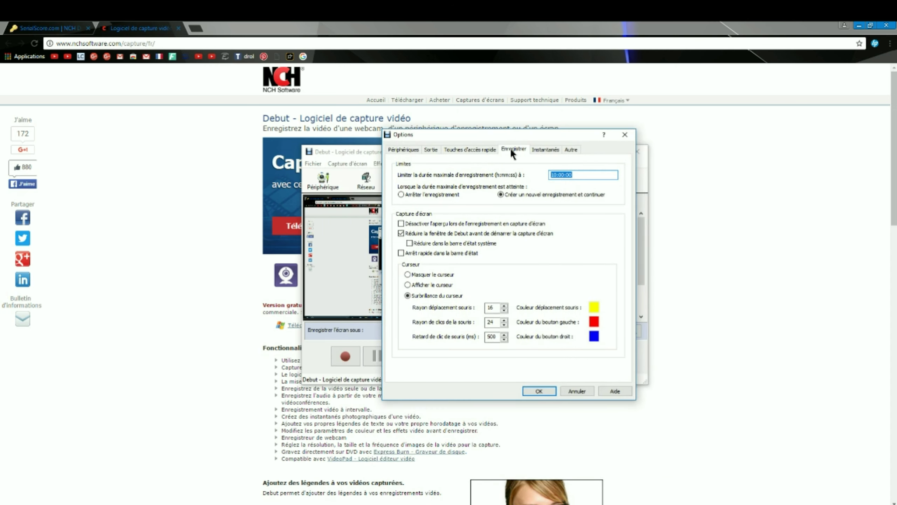
# Try the hidden, shown and highlighted cursor modes for screen capture and choose to show the cursor without highlighting
pyautogui.click(425, 283)
pyautogui.click(425, 276)
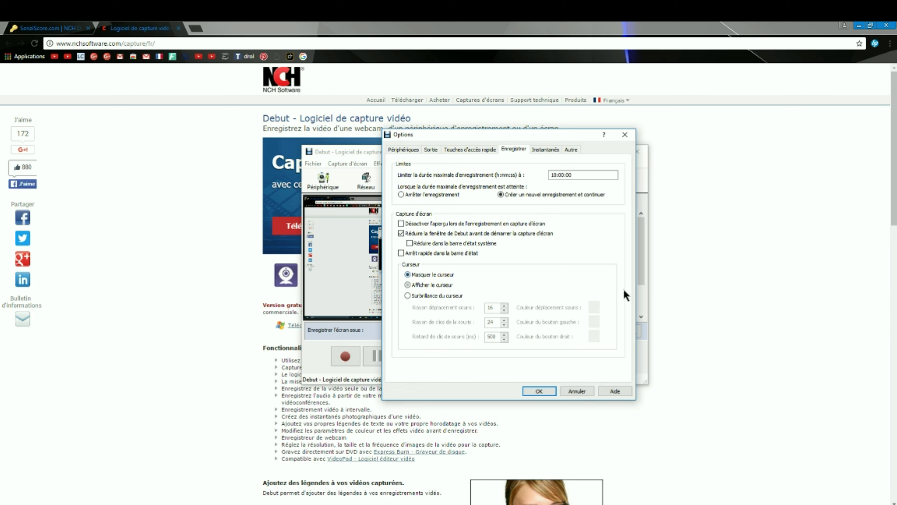
pyautogui.click(417, 296)
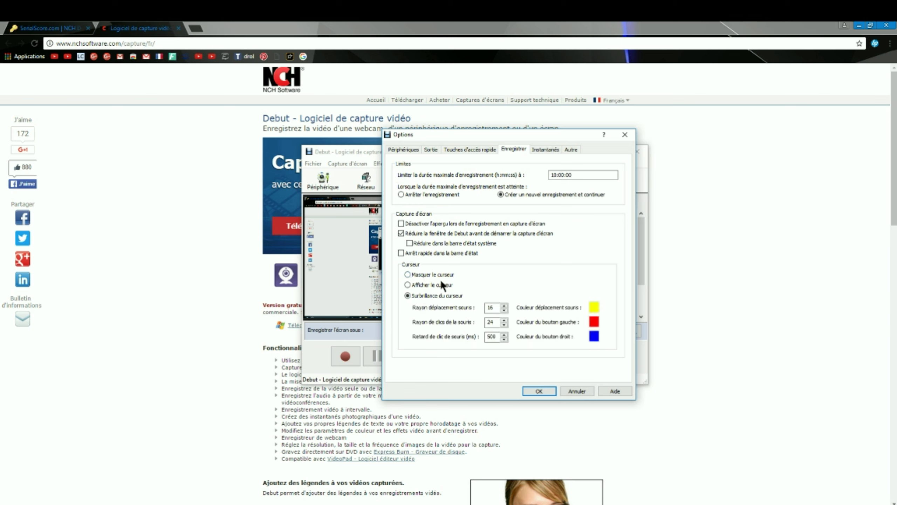
pyautogui.click(443, 282)
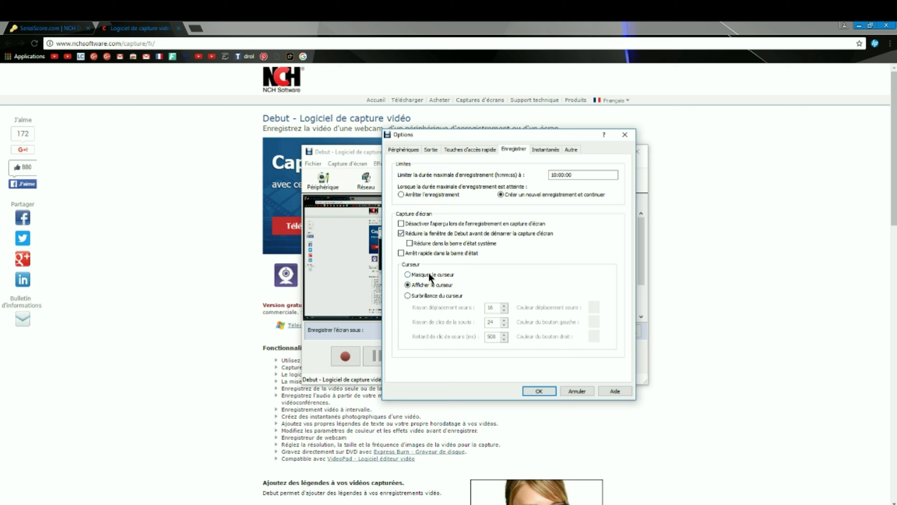
pyautogui.click(434, 295)
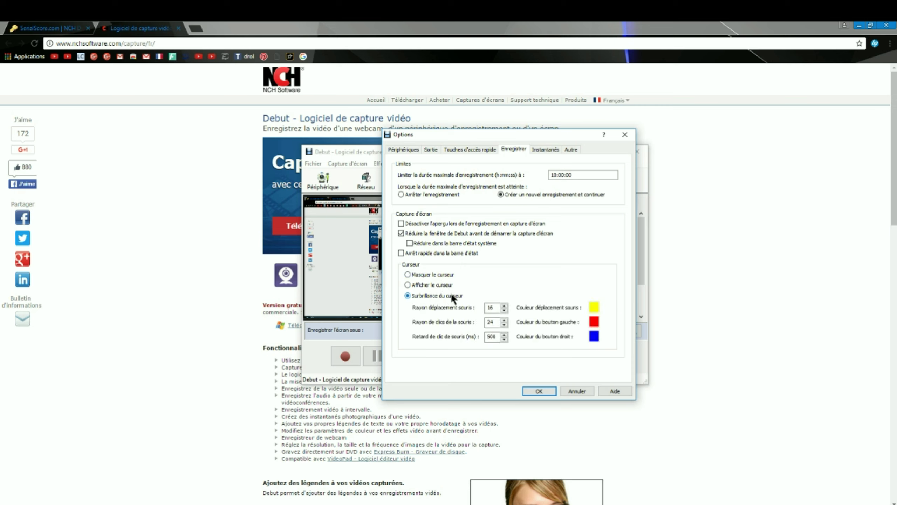
pyautogui.click(430, 275)
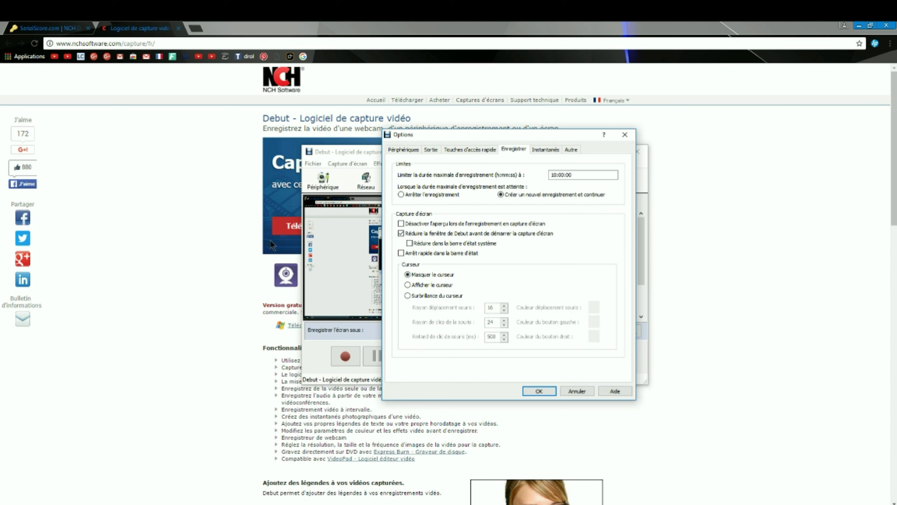
pyautogui.click(433, 283)
# Set snapshots to ask for the file name, keep the .jpg format and regular quality, and open the other options
pyautogui.click(551, 149)
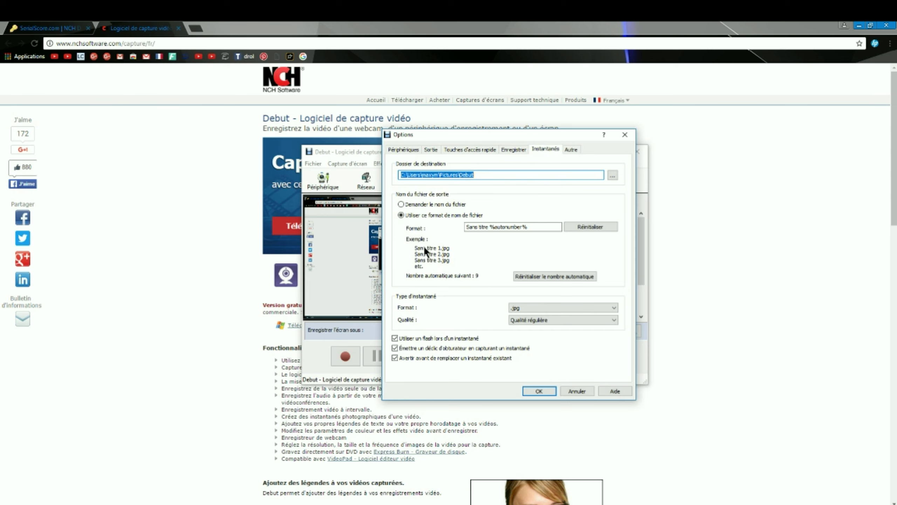
pyautogui.click(422, 202)
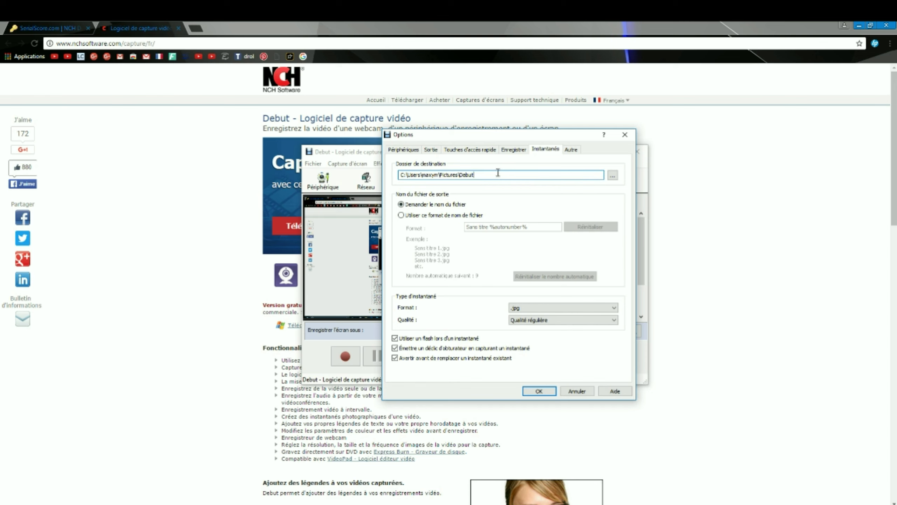
pyautogui.click(485, 177)
pyautogui.click(565, 307)
pyautogui.click(562, 317)
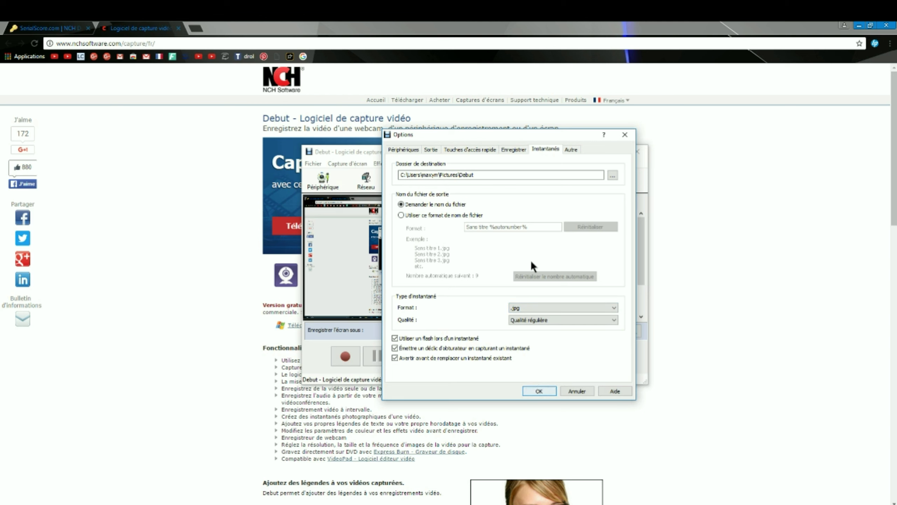
pyautogui.click(572, 150)
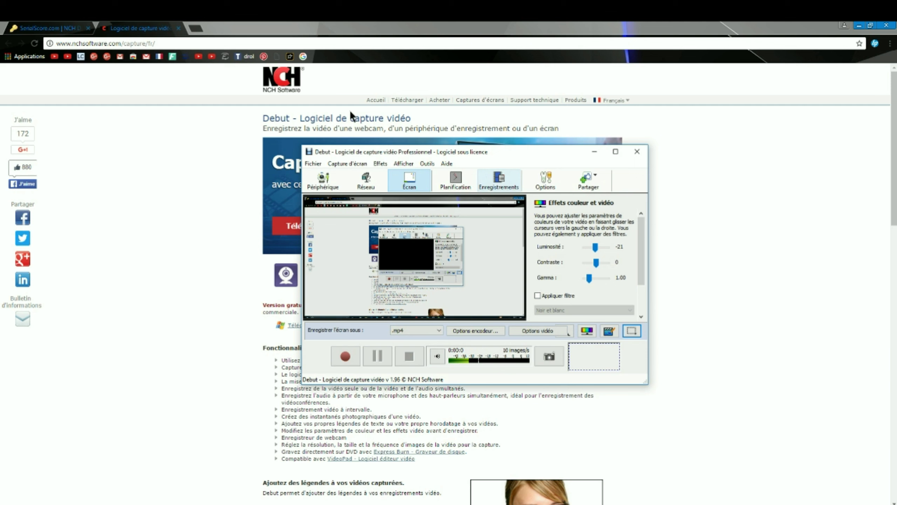
pyautogui.click(341, 164)
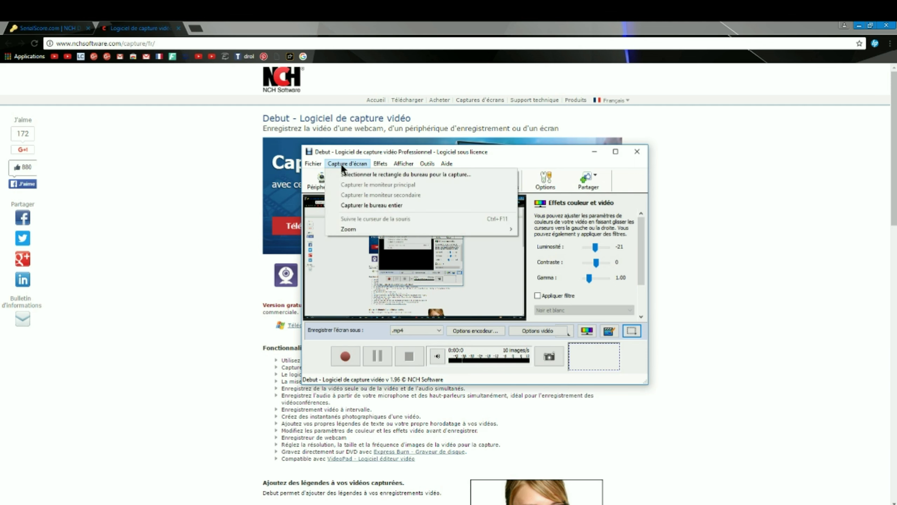
pyautogui.click(342, 164)
pyautogui.moveTo(545, 150); pyautogui.dragTo(571, 148)
# Open the software registration dialog, move it aside and switch the browser to the SerialScore page
pyautogui.click(304, 161)
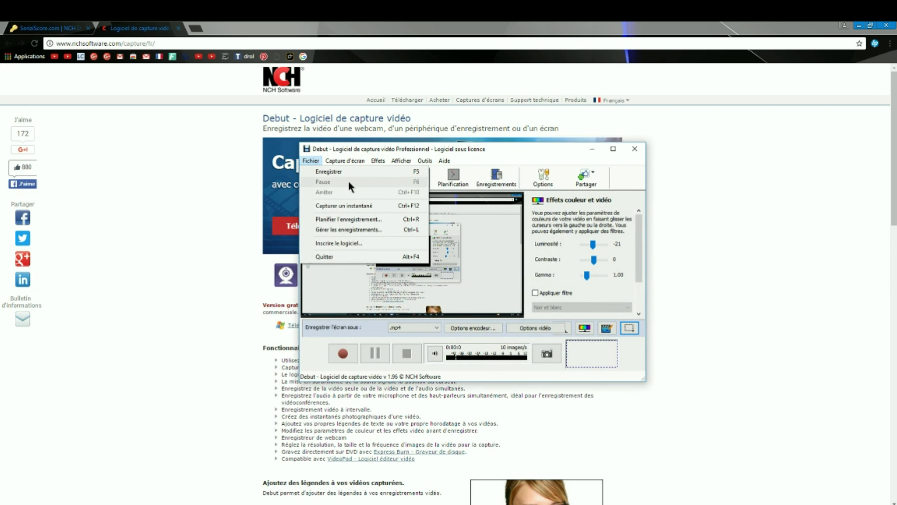
pyautogui.click(356, 243)
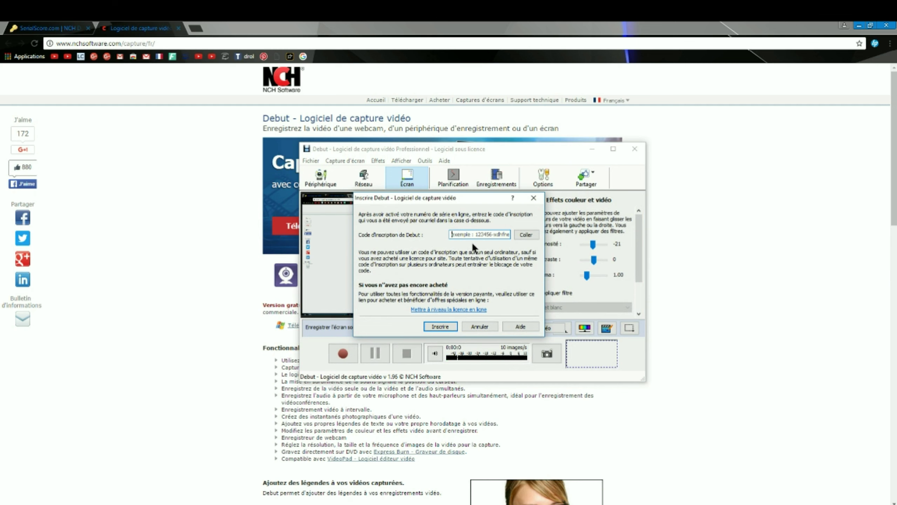
pyautogui.moveTo(467, 198); pyautogui.dragTo(487, 194)
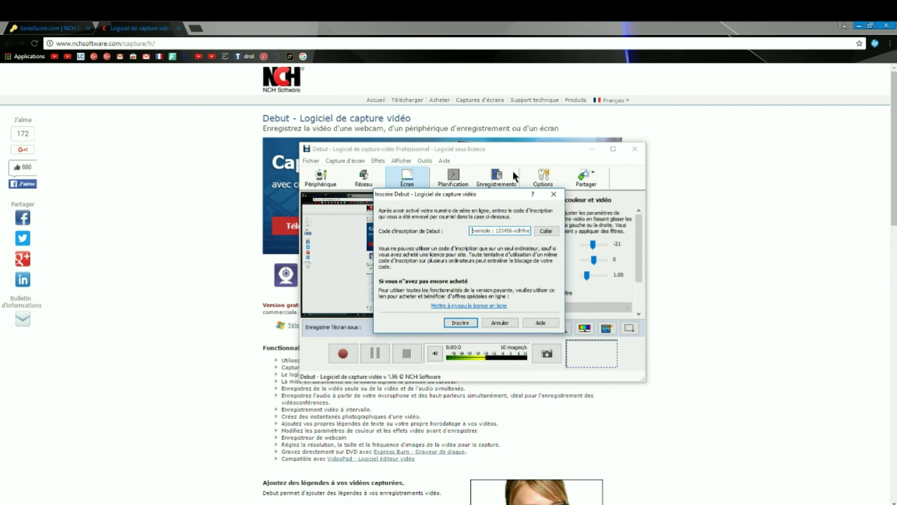
pyautogui.click(132, 154)
pyautogui.hotkey('ctrl', 'shift', 'Tab')
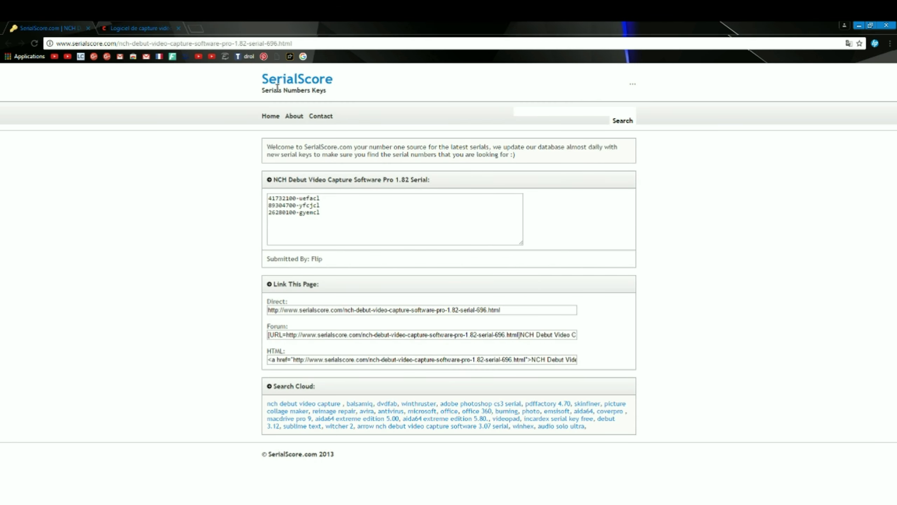
# Copy the SerialScore page address, add it below the NCH Software link in the Notepad notes and minimise the notes
pyautogui.click(131, 43)
pyautogui.hotkey('ctrl', 'c')
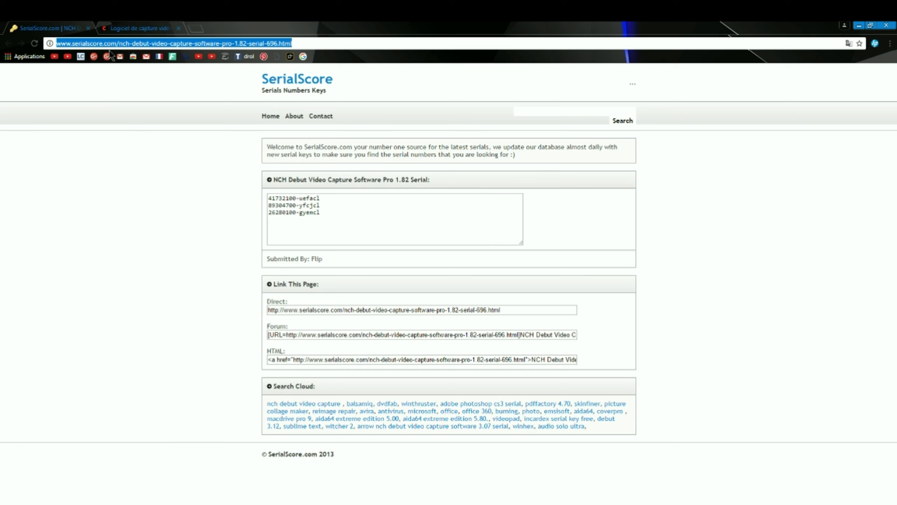
pyautogui.rightClick(120, 43)
pyautogui.click(144, 79)
pyautogui.click(572, 501)
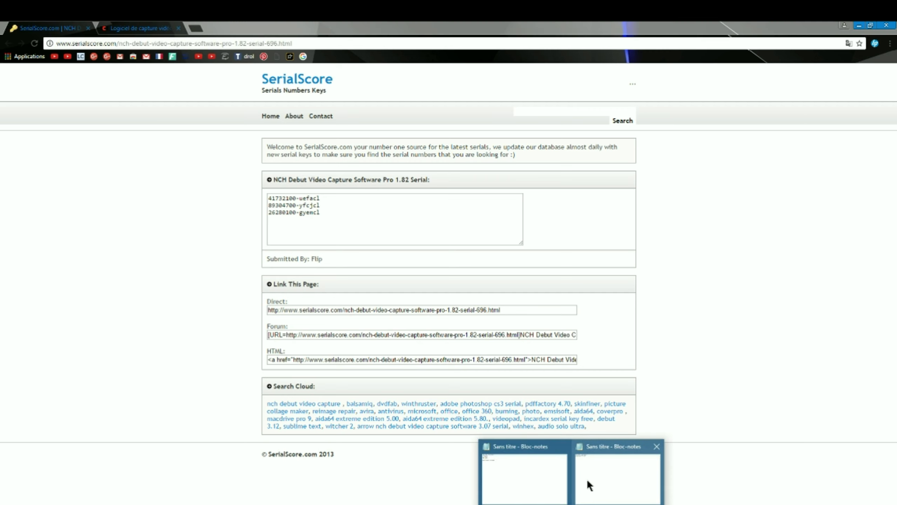
pyautogui.click(549, 468)
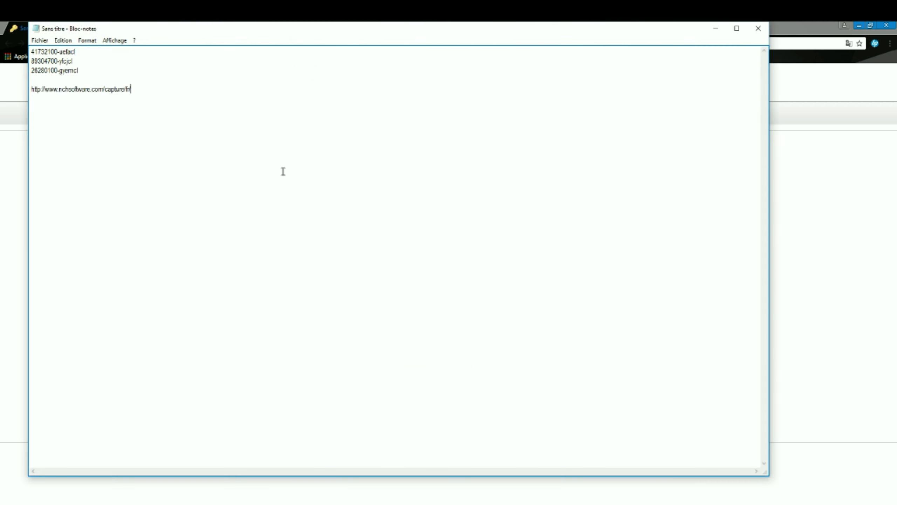
pyautogui.press('Return')
pyautogui.press('Return')
pyautogui.hotkey('ctrl', 'v')
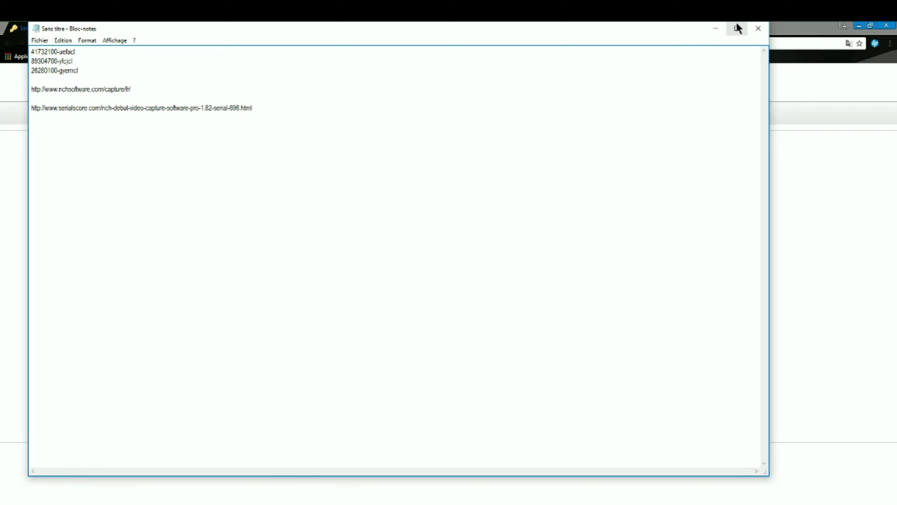
pyautogui.click(715, 31)
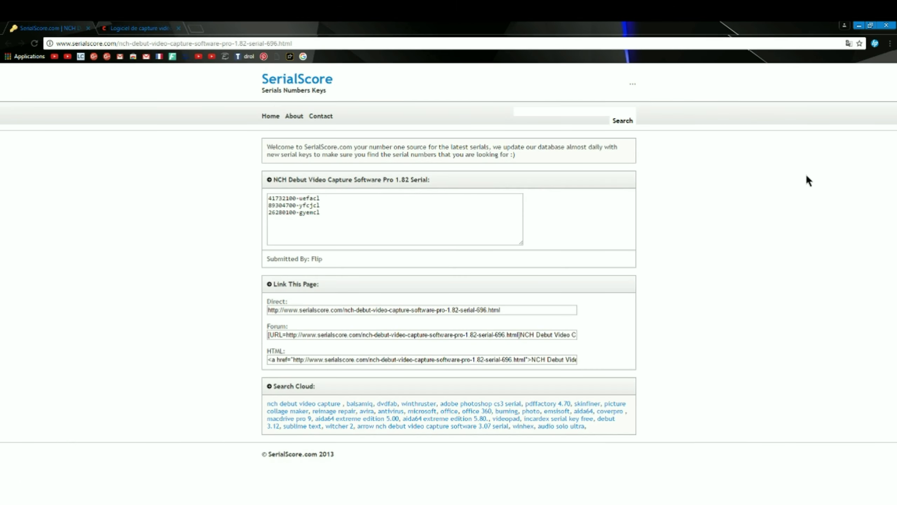
# Highlight the listed serial codes and the welcome text on the SerialScore page to examine them
pyautogui.moveTo(338, 217); pyautogui.dragTo(262, 195)
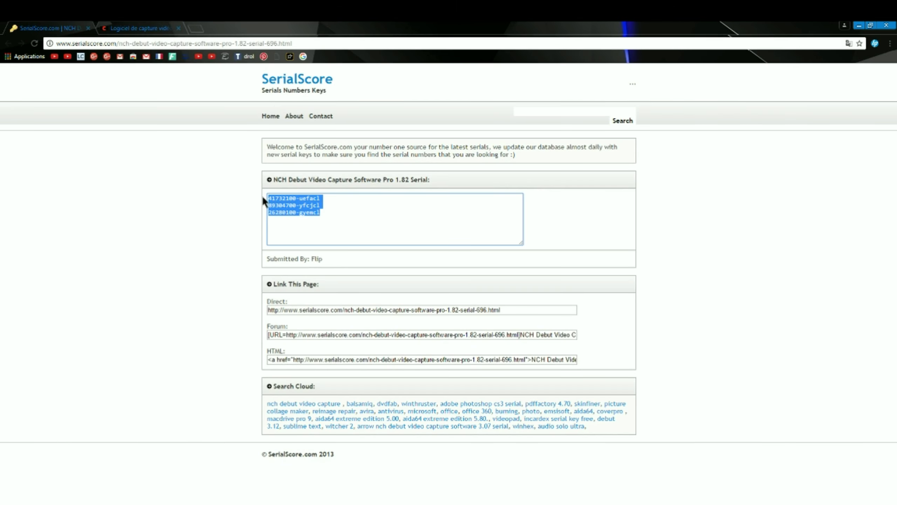
pyautogui.click(207, 211)
pyautogui.click(329, 217)
pyautogui.moveTo(303, 214); pyautogui.dragTo(261, 197)
pyautogui.click(243, 230)
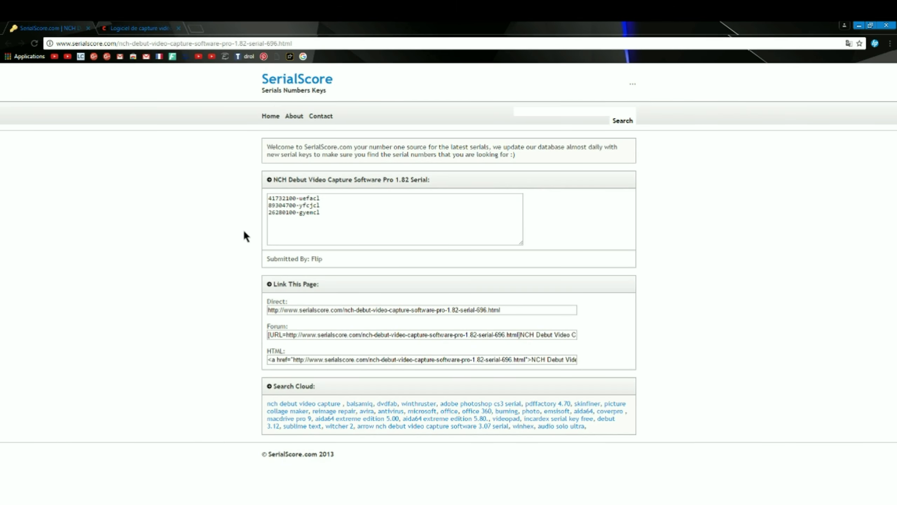
pyautogui.moveTo(335, 207); pyautogui.dragTo(264, 188)
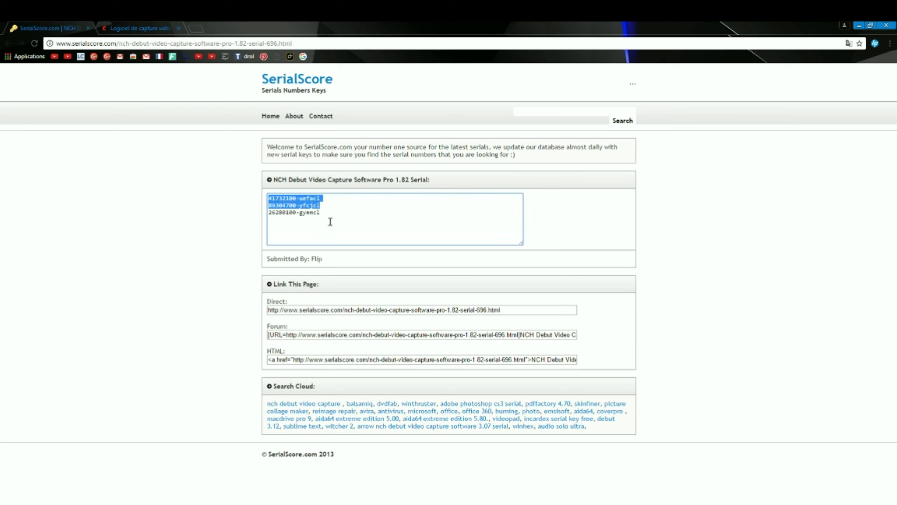
pyautogui.moveTo(329, 219); pyautogui.dragTo(236, 180)
pyautogui.moveTo(517, 155); pyautogui.dragTo(170, 175)
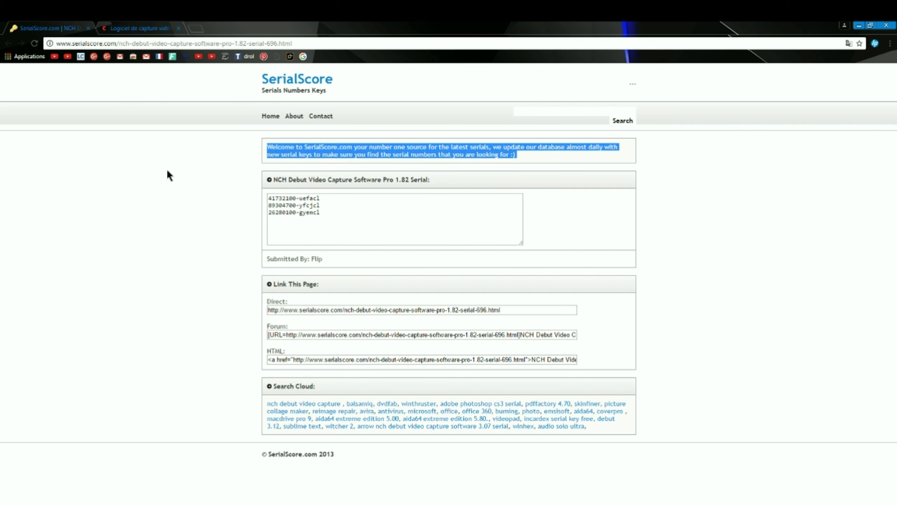
pyautogui.click(122, 223)
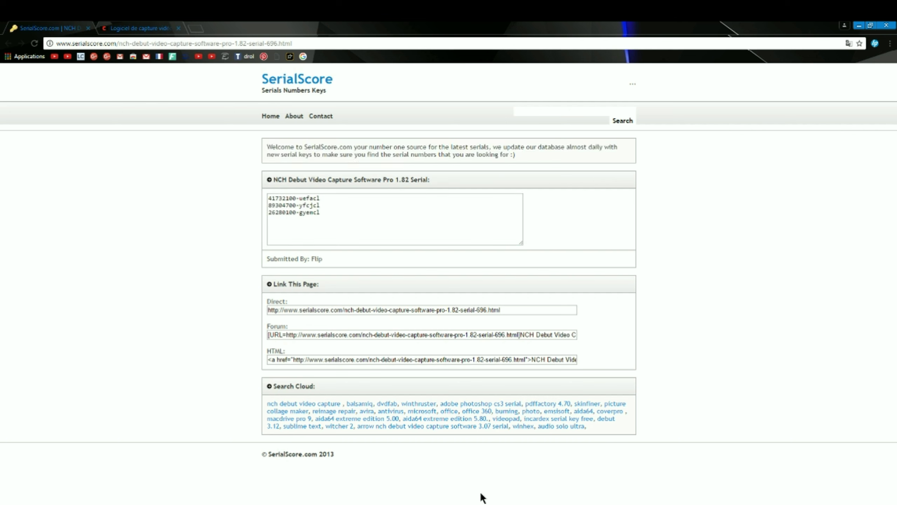
# Bring back the Debut registration dialog and copy the first registration code from the Notepad notes
pyautogui.click(354, 504)
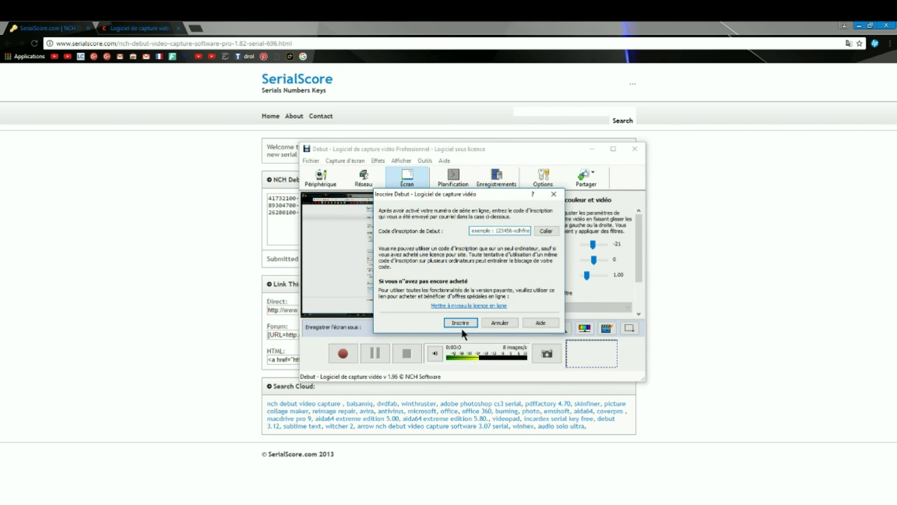
pyautogui.click(579, 503)
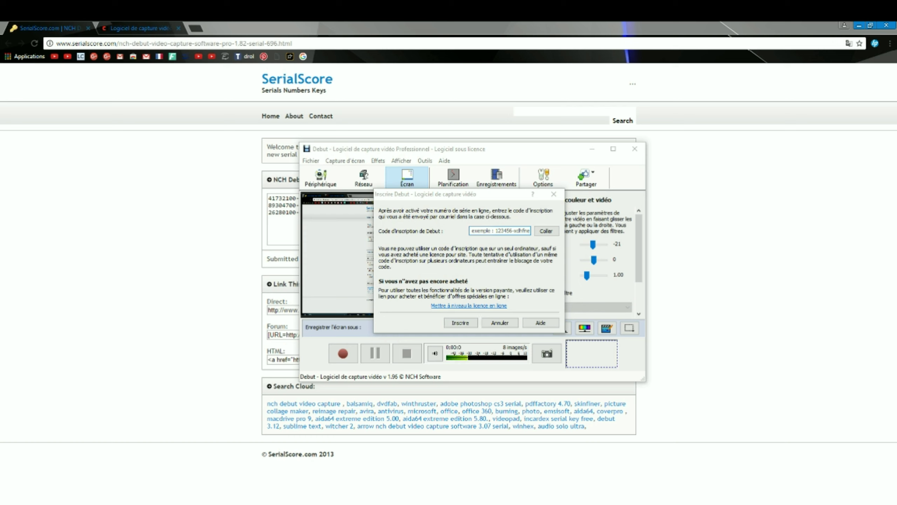
pyautogui.click(498, 463)
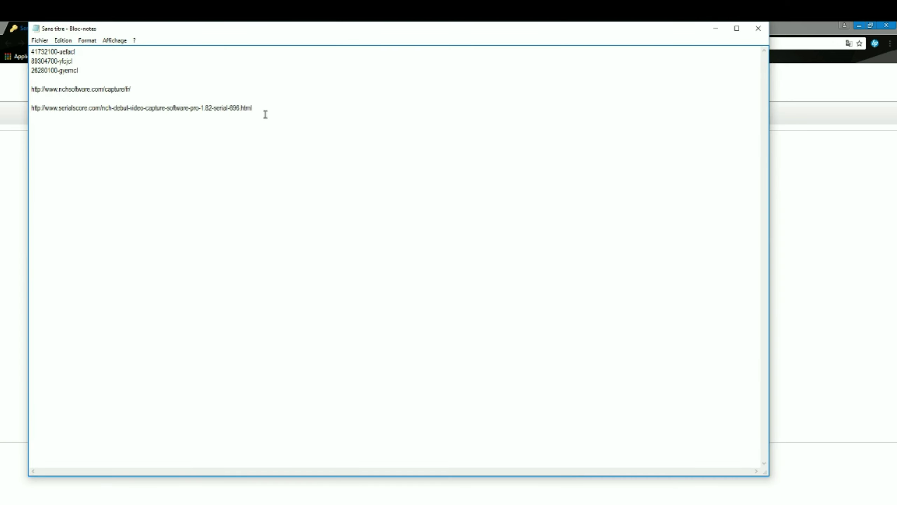
pyautogui.moveTo(82, 55); pyautogui.dragTo(26, 54)
pyautogui.rightClick(48, 53)
pyautogui.click(89, 85)
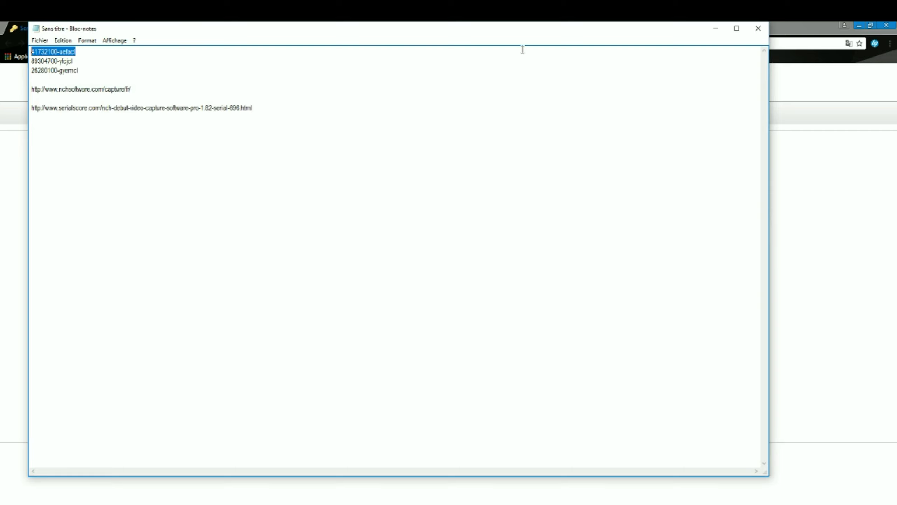
pyautogui.click(716, 29)
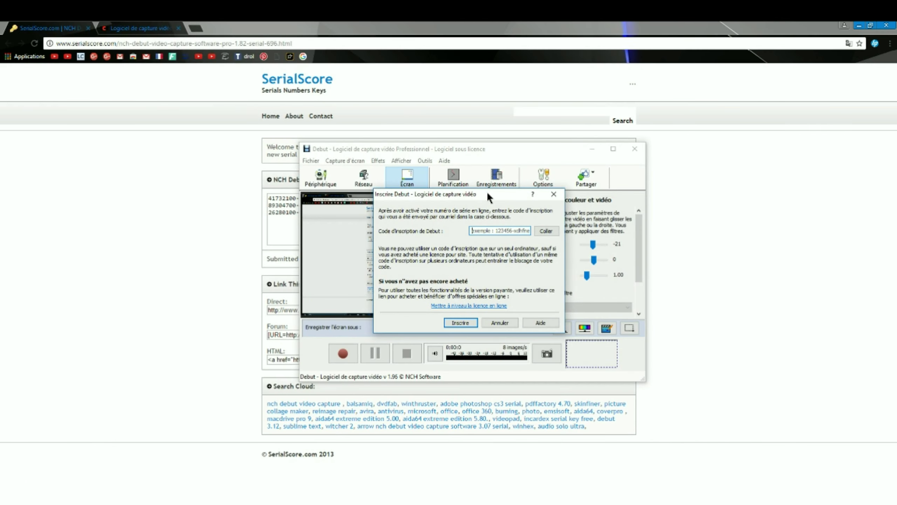
# Paste the copied code into the Debut registration code field and submit the registration
pyautogui.hotkey('ctrl', 'v')
pyautogui.moveTo(511, 230); pyautogui.dragTo(472, 231)
pyautogui.press('BackSpace')
pyautogui.click(546, 230)
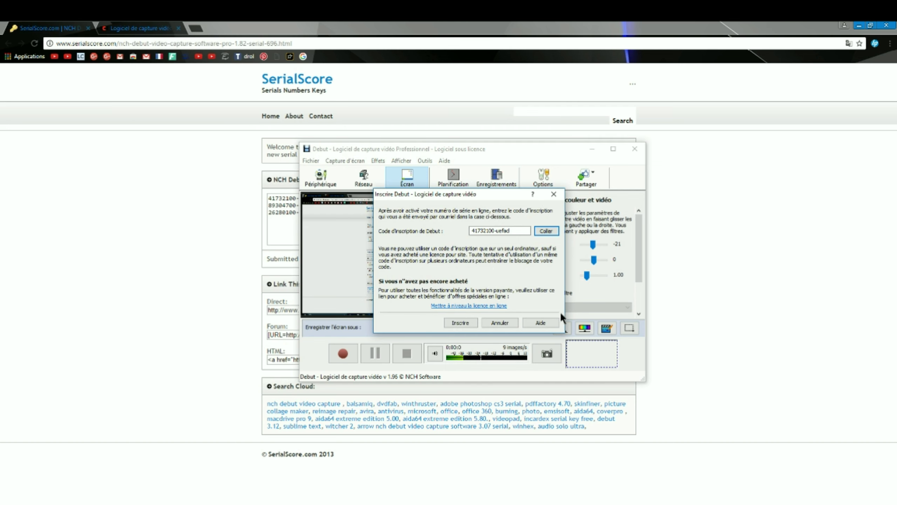
pyautogui.click(460, 322)
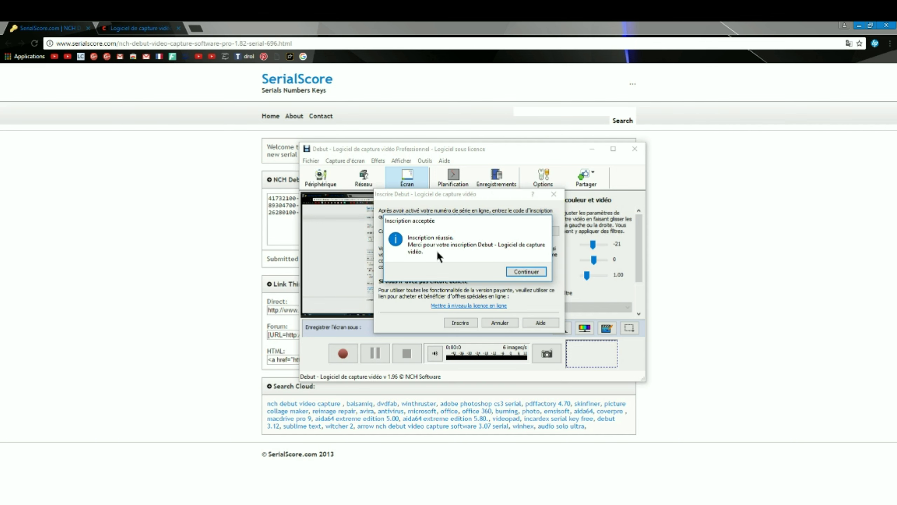
# Dismiss the registration message and postpone the program backup with the Plus tard option
pyautogui.click(533, 271)
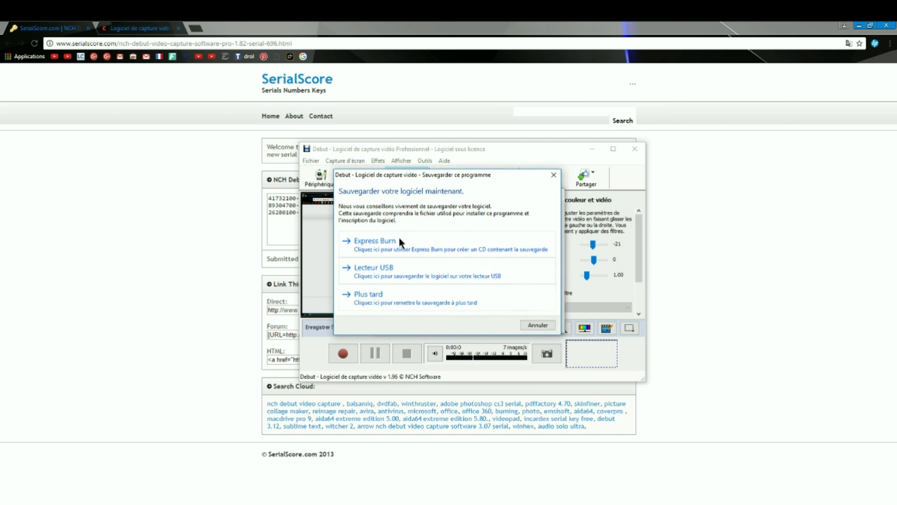
pyautogui.moveTo(507, 171); pyautogui.dragTo(543, 177)
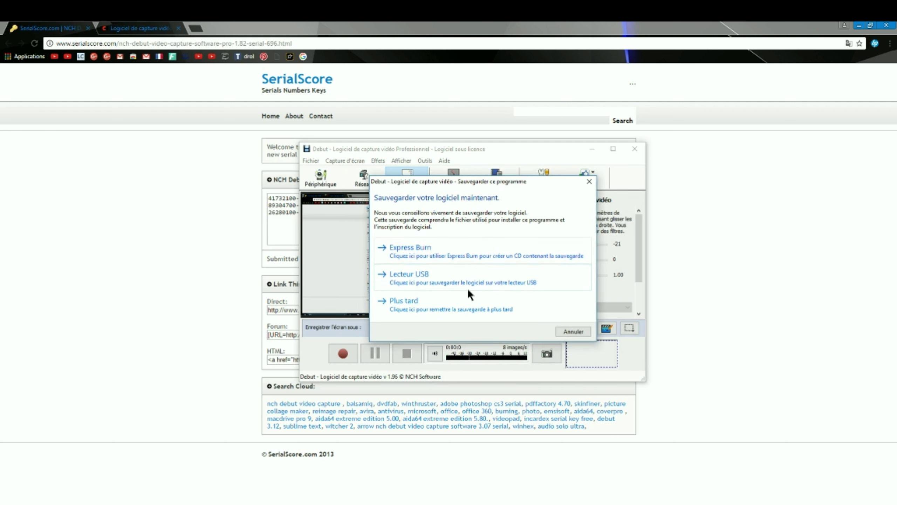
pyautogui.click(458, 307)
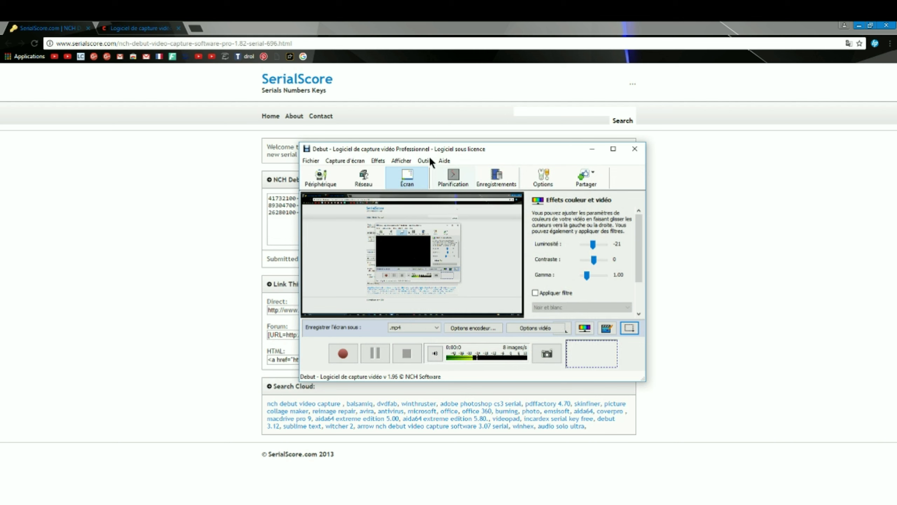
pyautogui.moveTo(491, 153); pyautogui.dragTo(455, 170)
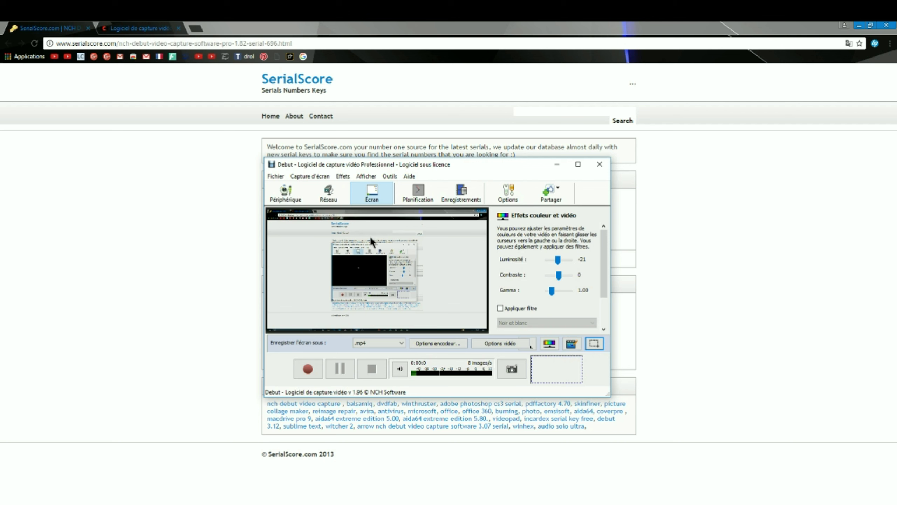
pyautogui.moveTo(402, 165); pyautogui.dragTo(427, 166)
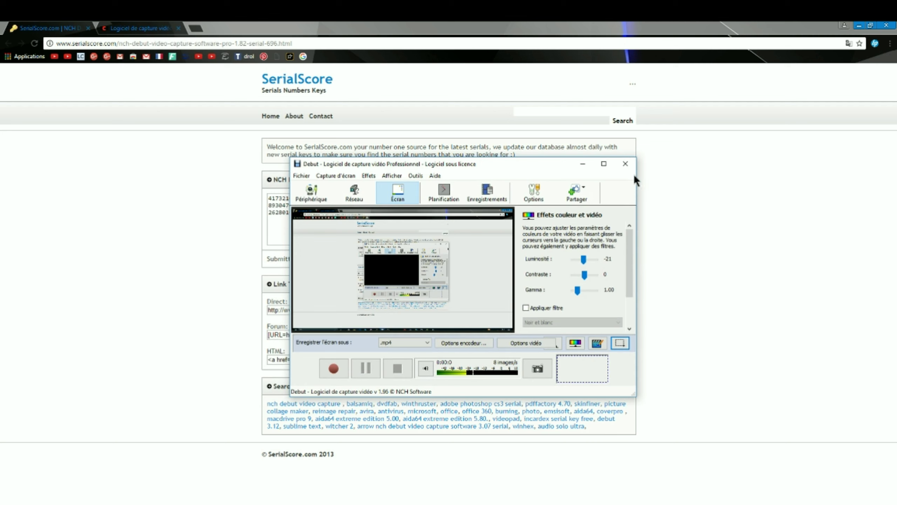
pyautogui.click(583, 163)
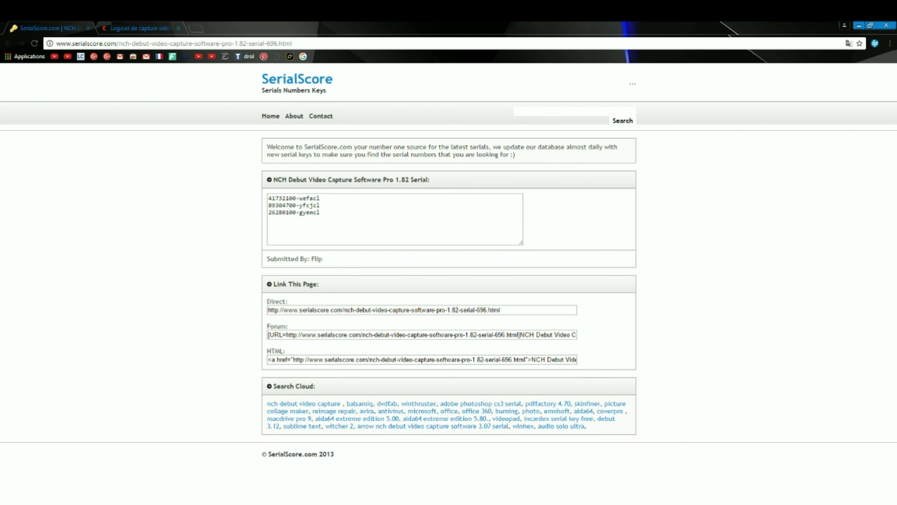
pyautogui.click(367, 475)
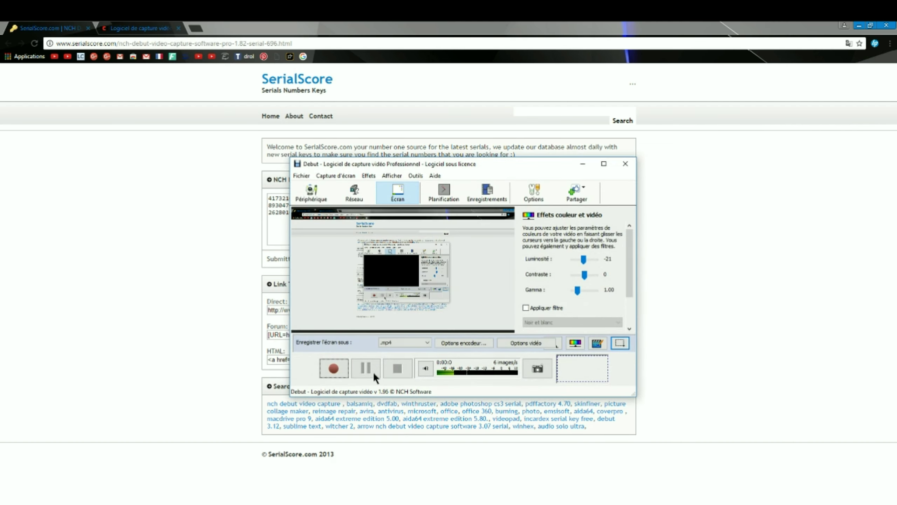